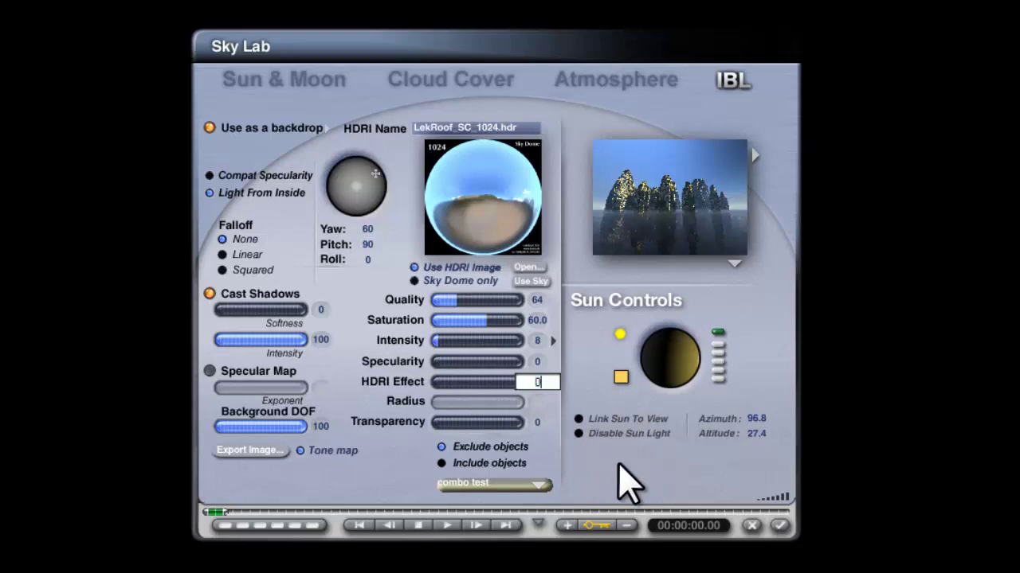
Step: Set the HDRI Effect to 0, disable the sun light, and apply the sky settings
{"action": "key", "text": "Return"}
{"action": "left_click", "coordinate": [579, 434]}
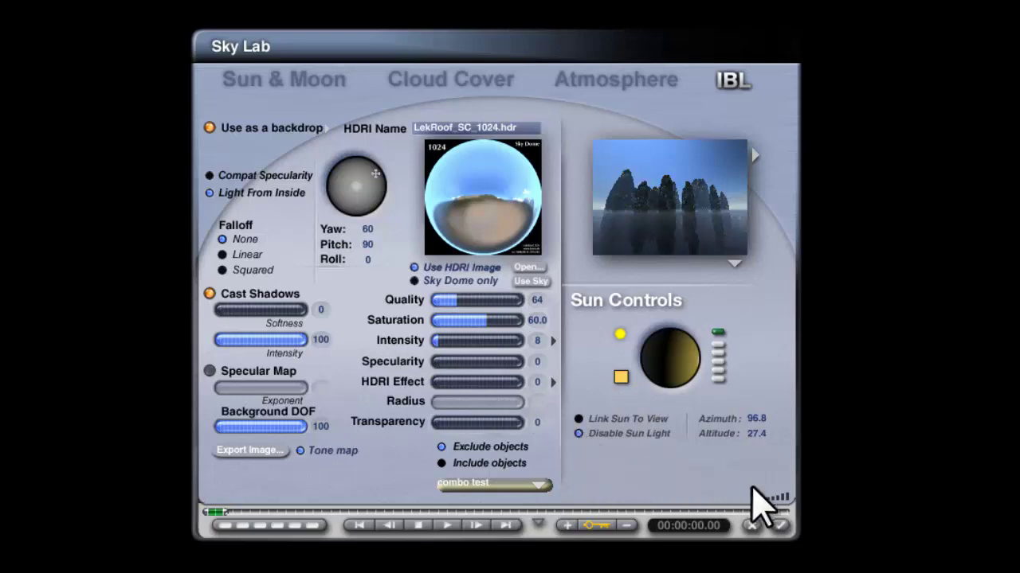
{"action": "left_click", "coordinate": [779, 526]}
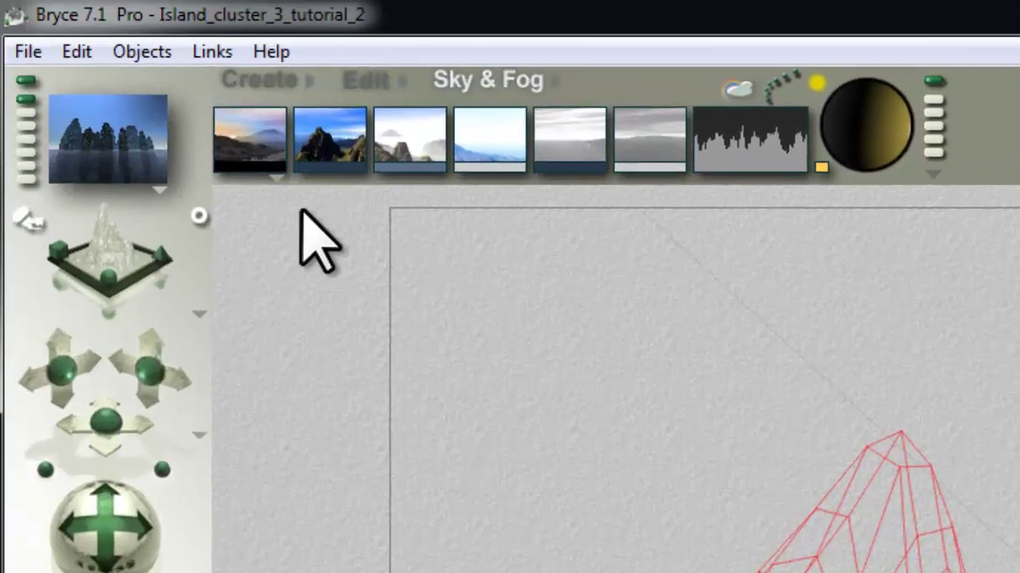
Step: Replace the sky with a plain background colour, set that colour to black, and render the scene
{"action": "left_click", "coordinate": [275, 178]}
{"action": "left_click", "coordinate": [342, 285]}
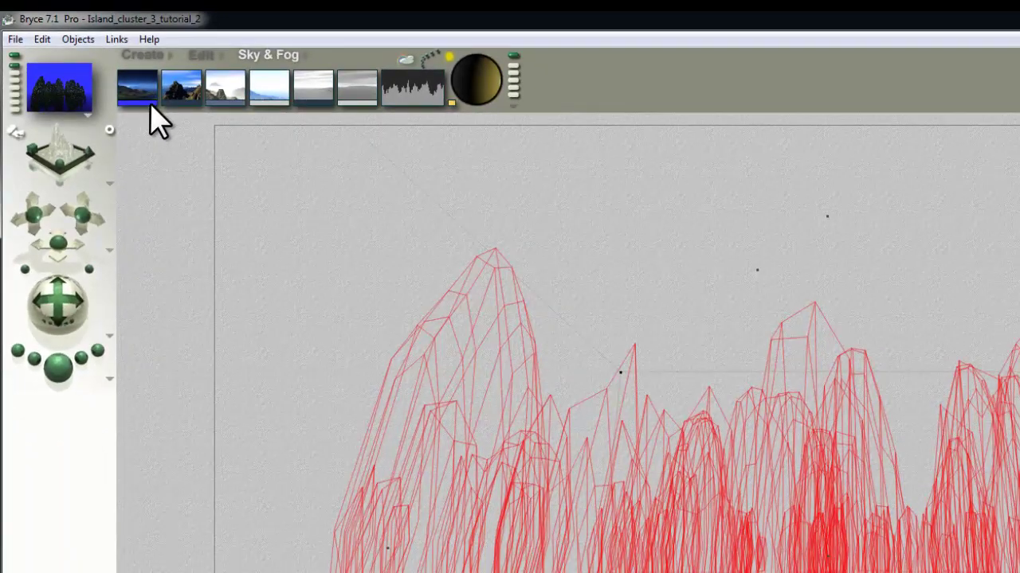
{"action": "left_click", "coordinate": [274, 168]}
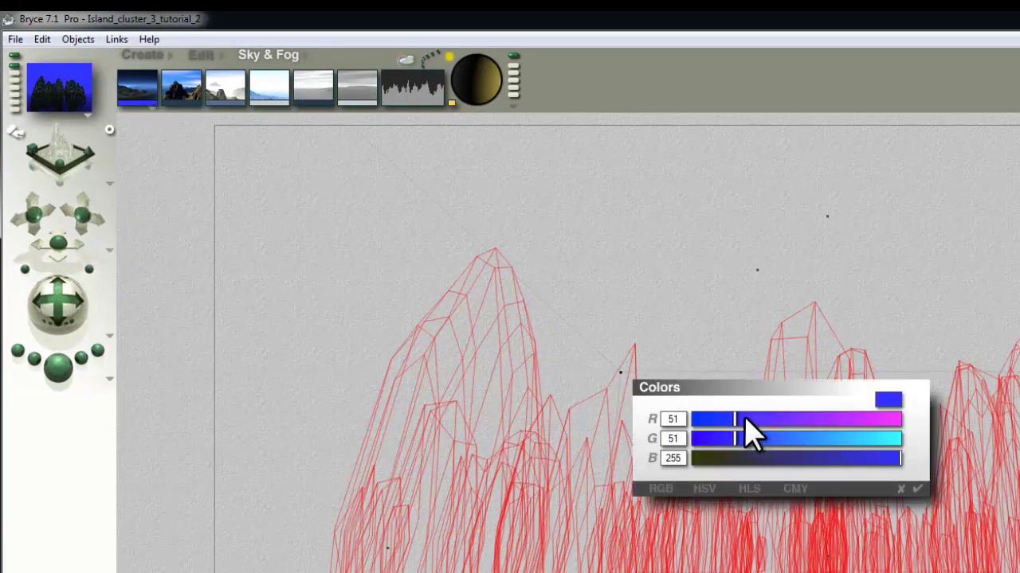
{"action": "left_click_drag", "start_coordinate": [737, 418], "coordinate": [640, 426]}
{"action": "left_click_drag", "start_coordinate": [700, 437], "coordinate": [637, 444]}
{"action": "left_click_drag", "start_coordinate": [715, 456], "coordinate": [641, 461]}
{"action": "left_click", "coordinate": [960, 517]}
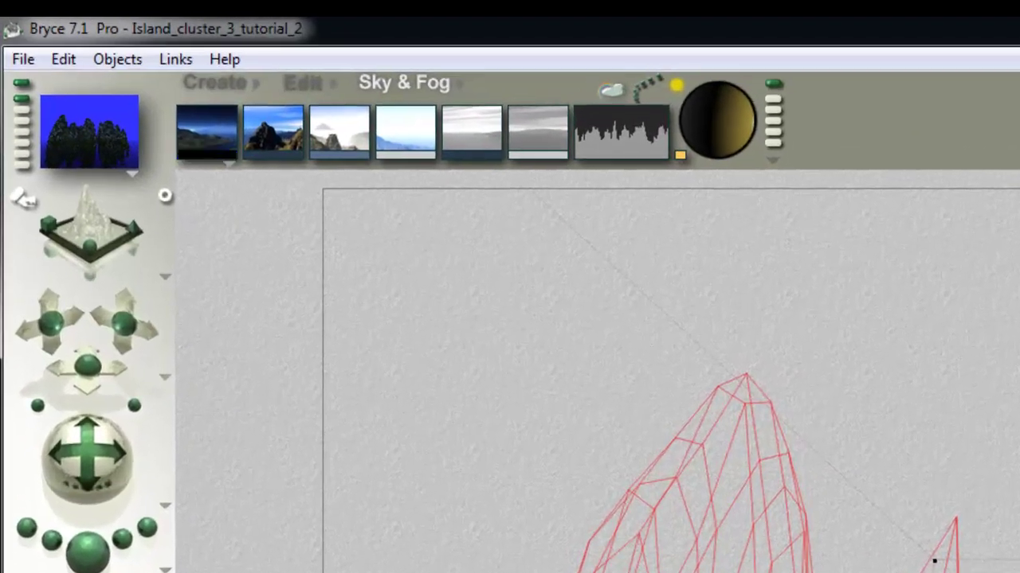
{"action": "left_click_drag", "start_coordinate": [332, 109], "coordinate": [171, 102]}
{"action": "left_click_drag", "start_coordinate": [301, 184], "coordinate": [274, 193]}
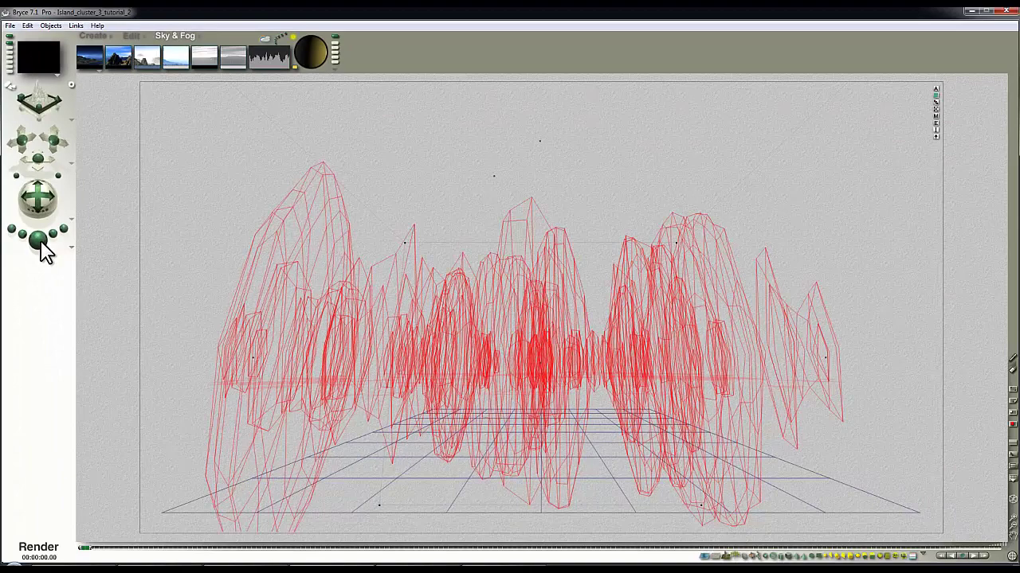
{"action": "left_click", "coordinate": [38, 240]}
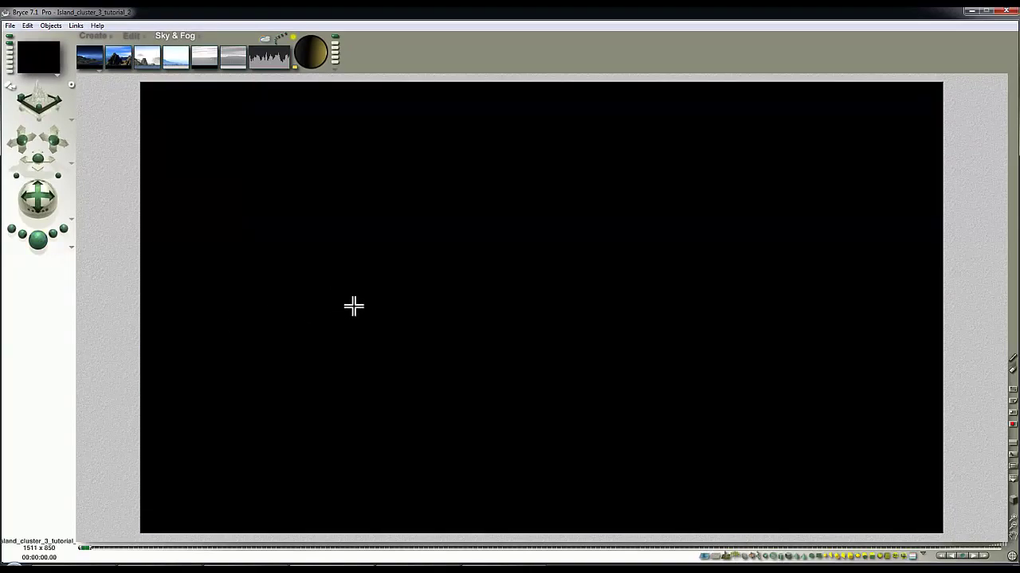
Step: Create a radial light, set its falloff to None, and accept the light settings
{"action": "left_click", "coordinate": [93, 36]}
{"action": "left_click", "coordinate": [284, 62]}
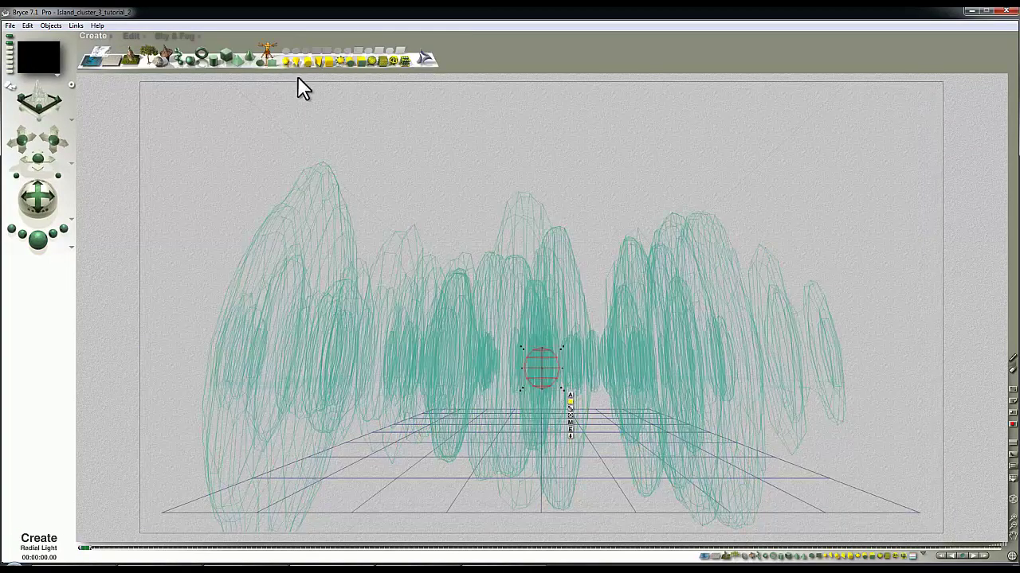
{"action": "left_click", "coordinate": [571, 429]}
{"action": "left_click", "coordinate": [622, 415]}
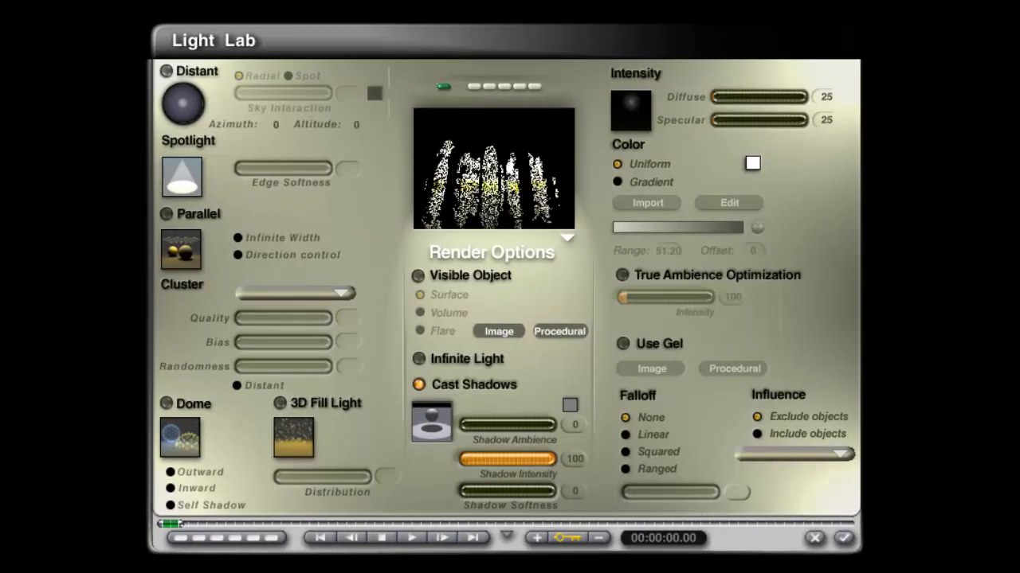
{"action": "left_click", "coordinate": [843, 539]}
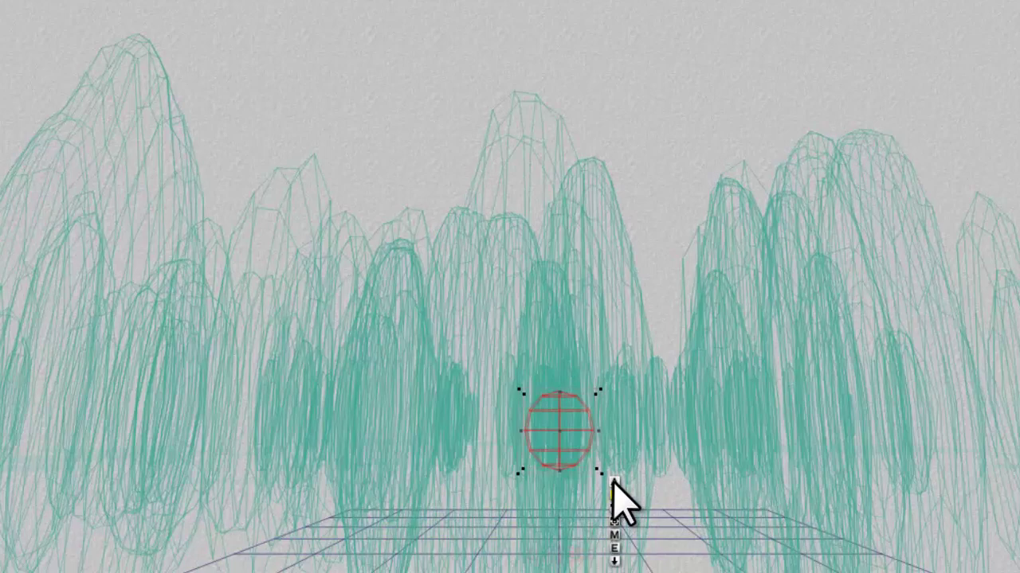
Step: Set the radial light's Y position to 0.1 in its object attributes
{"action": "left_click", "coordinate": [619, 493]}
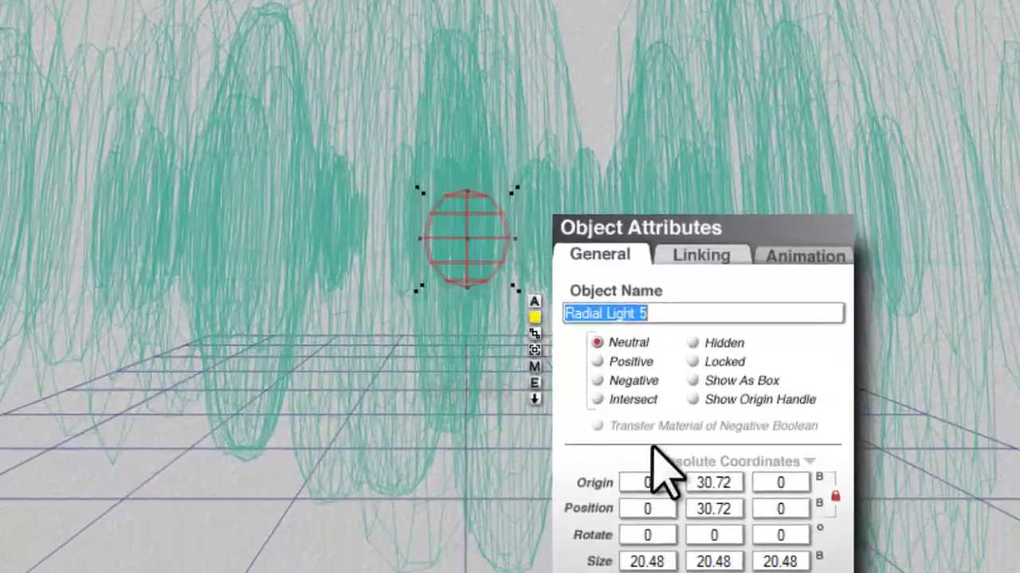
{"action": "left_click", "coordinate": [677, 376]}
{"action": "type", "text": "0.1"}
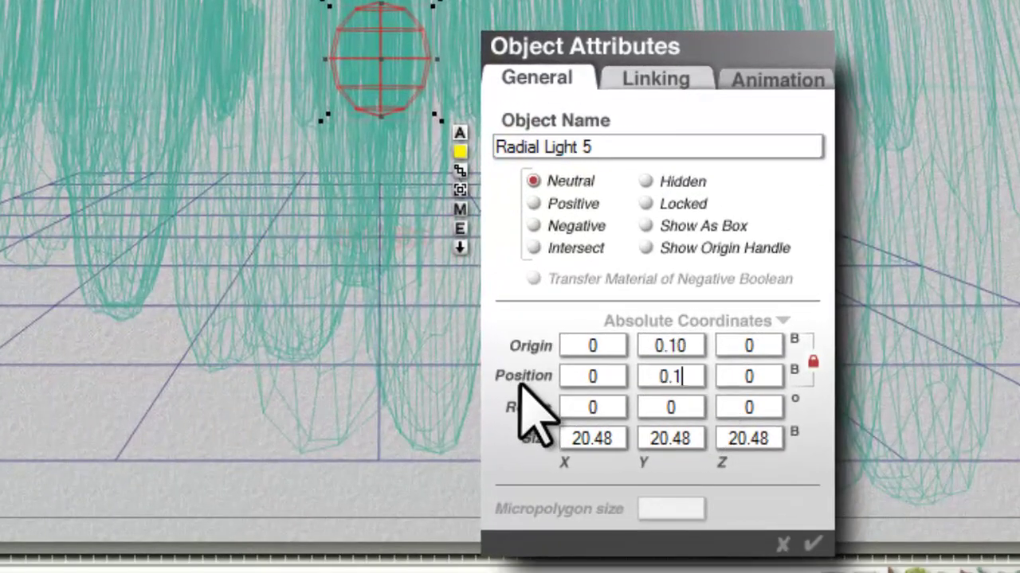
{"action": "key", "text": "Return"}
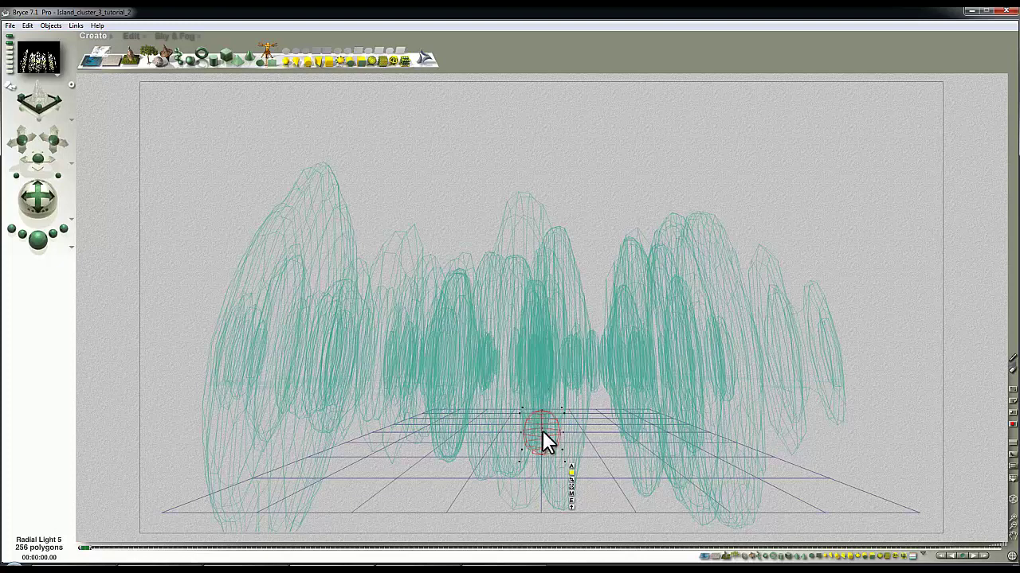
Step: Check the radial light's position from above and render the islands from the camera view
{"action": "key", "text": "2"}
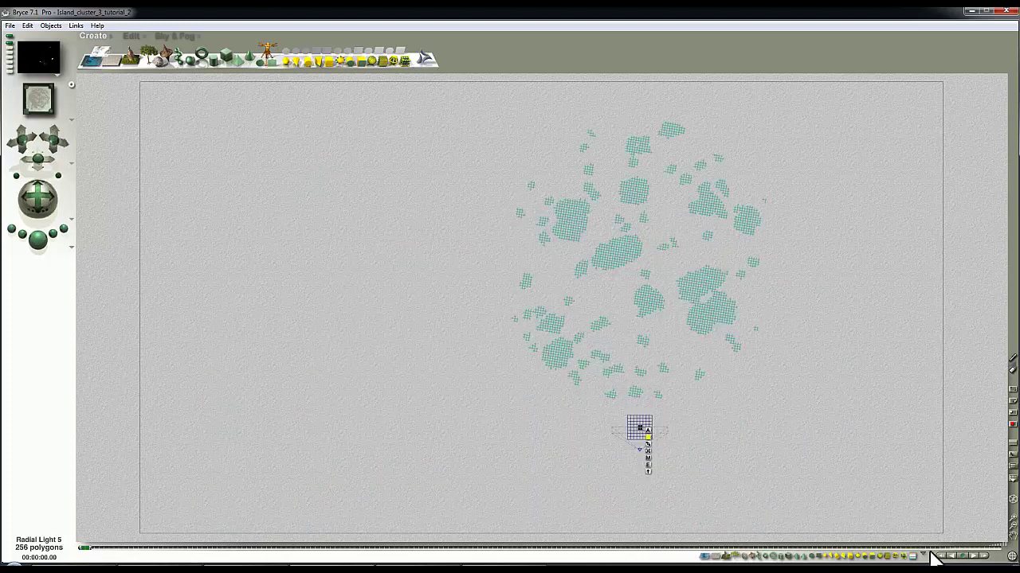
{"action": "left_click", "coordinate": [1013, 527]}
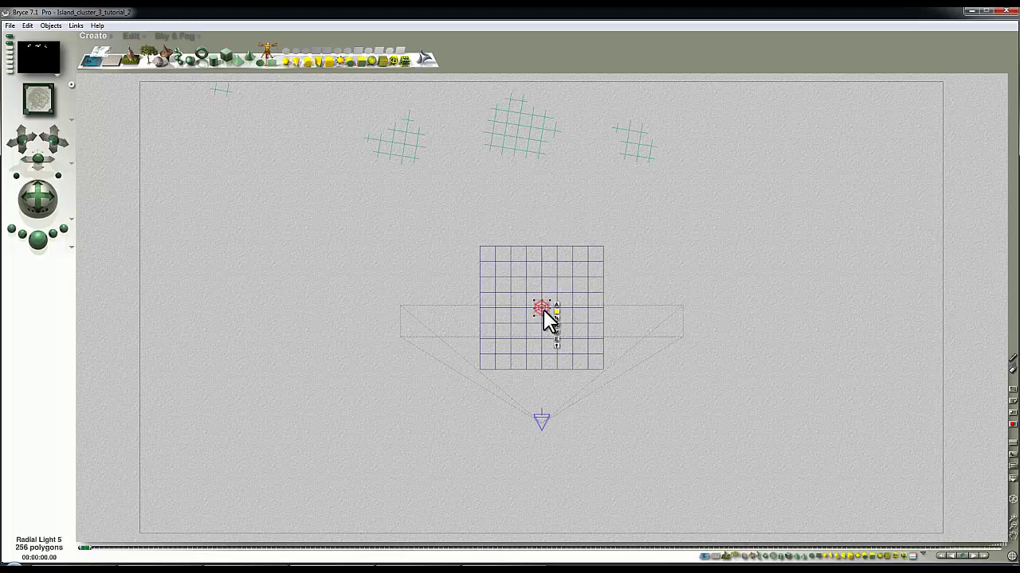
{"action": "key", "text": "1"}
{"action": "key", "text": "Escape"}
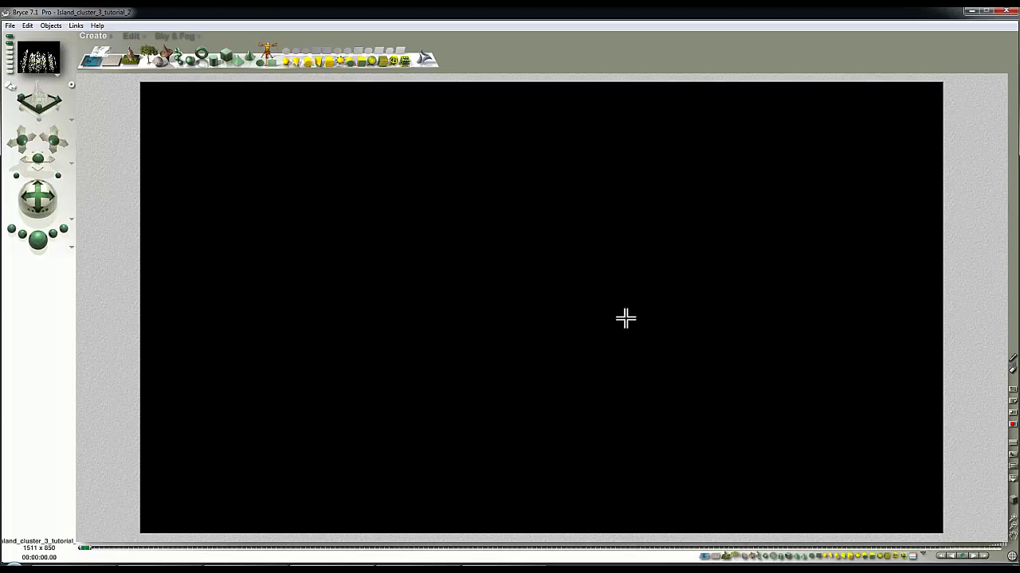
{"action": "left_click", "coordinate": [38, 242]}
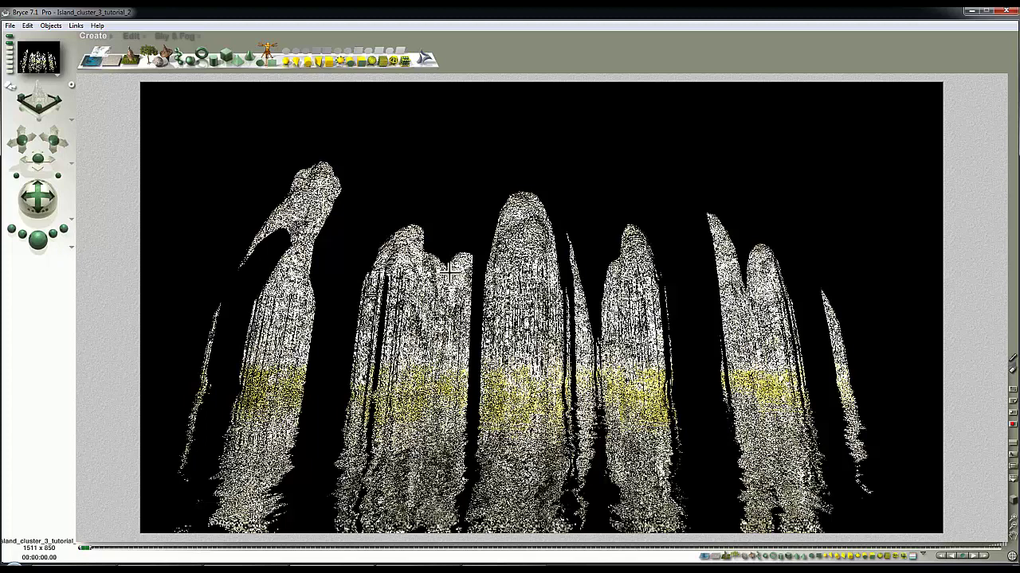
{"action": "left_click", "coordinate": [539, 313]}
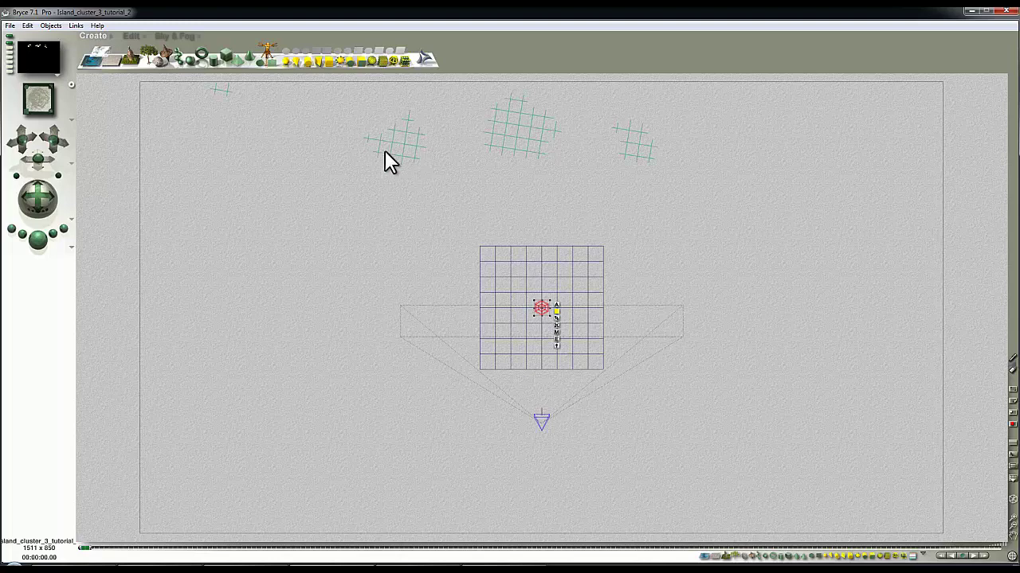
{"action": "key", "text": "1"}
{"action": "key", "text": "Escape"}
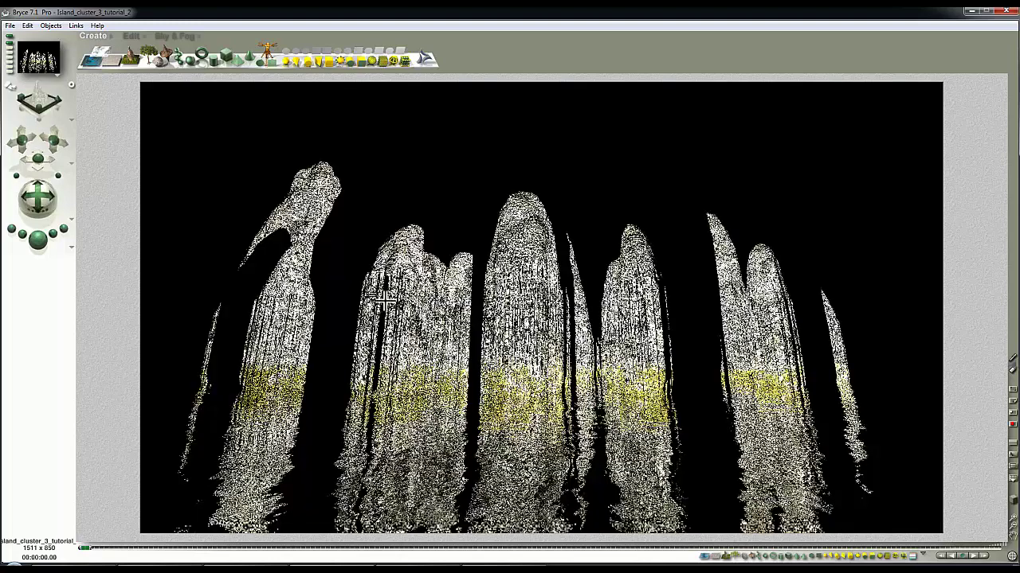
Step: From the top view, move the radial light into the small island ahead of and to the left of the grid, and render the camera view
{"action": "key", "text": "2"}
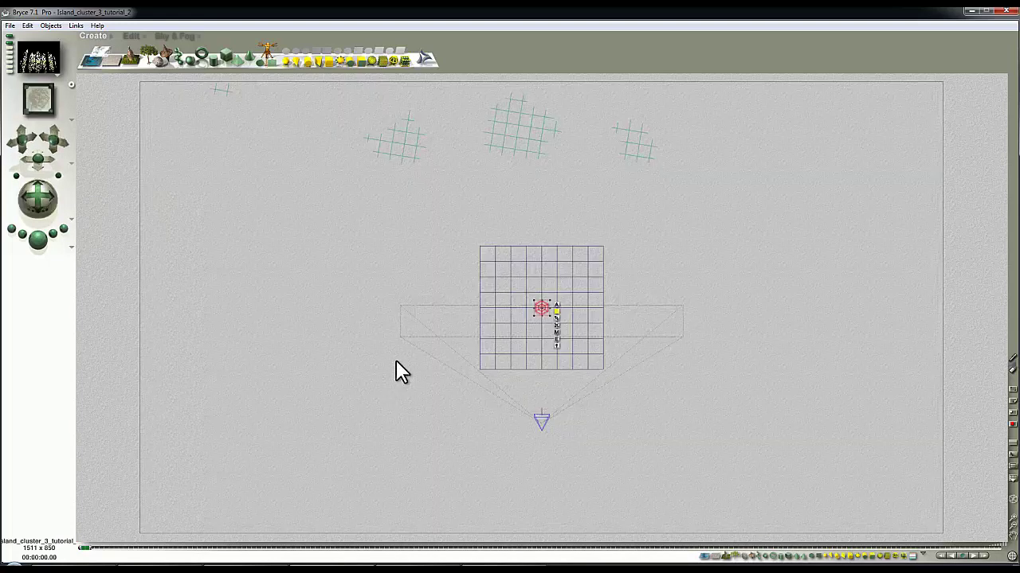
{"action": "left_click_drag", "start_coordinate": [544, 310], "coordinate": [401, 147]}
{"action": "key", "text": "1"}
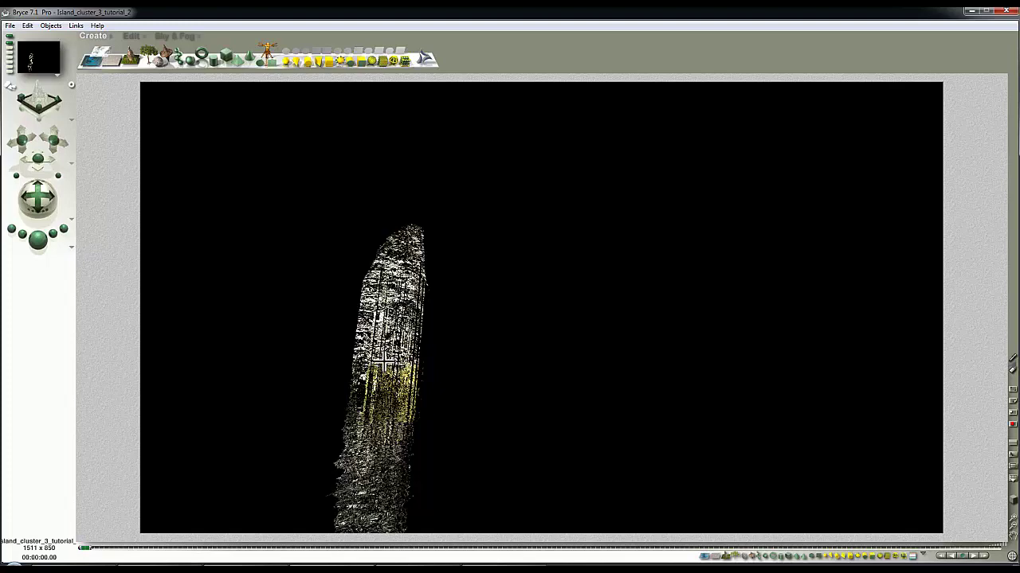
{"action": "key", "text": "Escape"}
Step: Set the bump height to 0 in the material of the islands lattice
{"action": "left_click", "coordinate": [661, 297]}
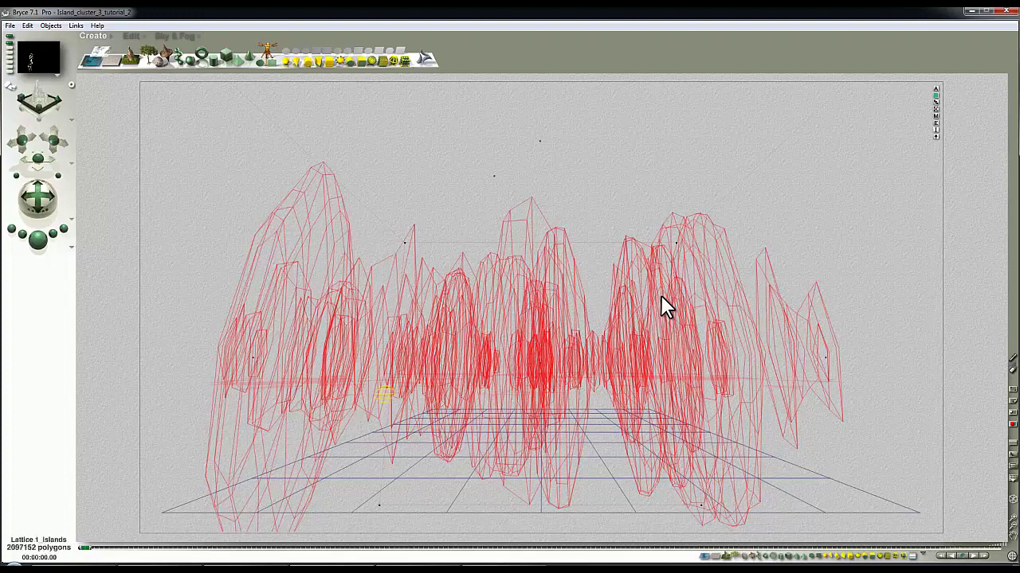
{"action": "left_click", "coordinate": [937, 117]}
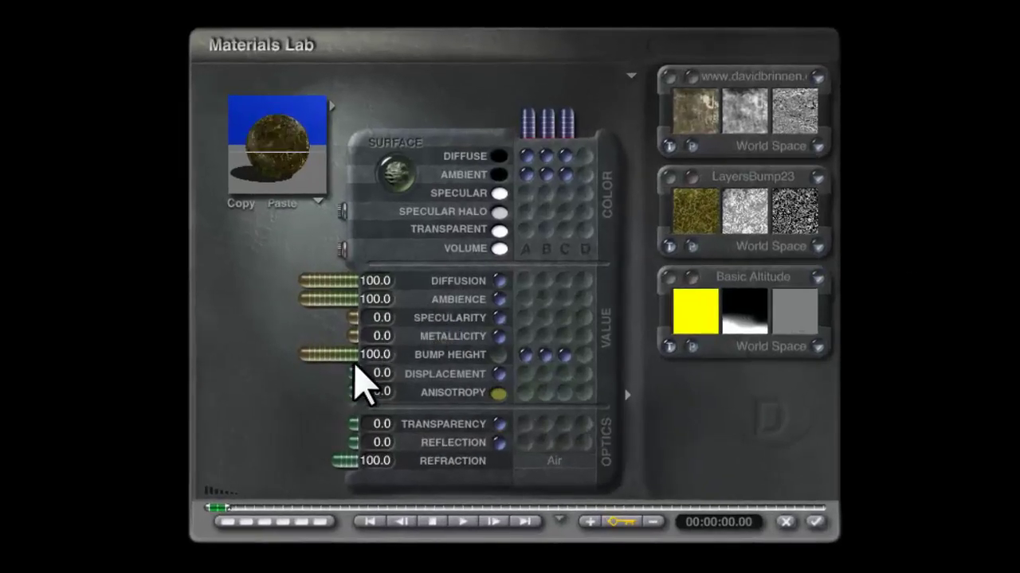
{"action": "left_click", "coordinate": [375, 356]}
{"action": "type", "text": "0"}
{"action": "key", "text": "Return"}
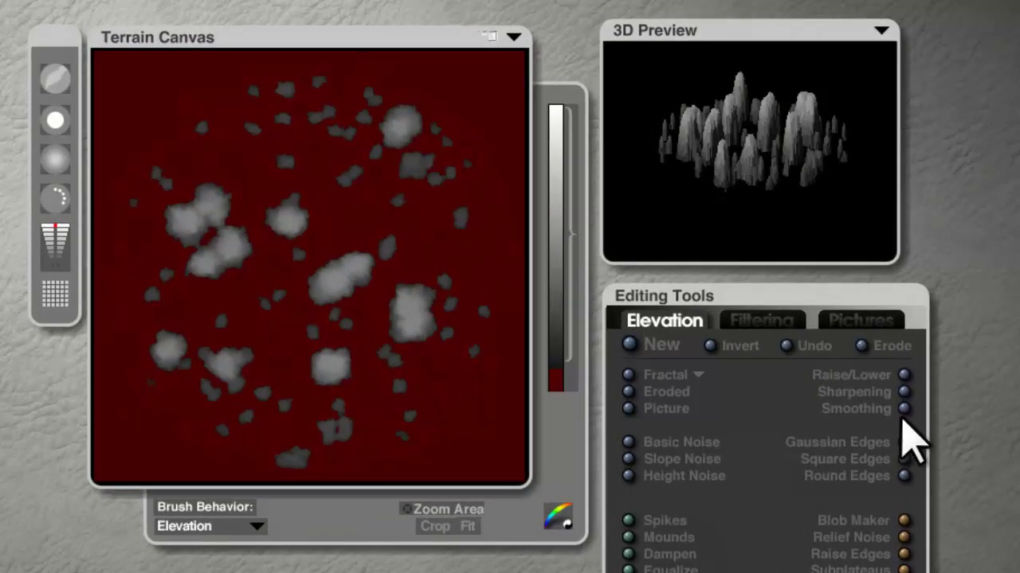
Step: Apply Smoothing to the islands' terrain and examine the render around the enclosed light
{"action": "left_click", "coordinate": [904, 408]}
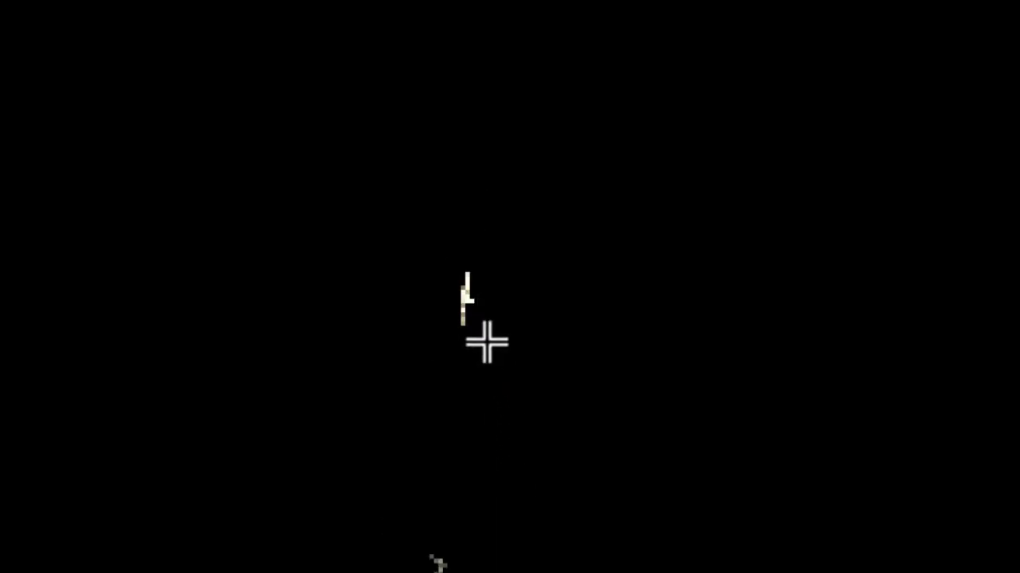
{"action": "left_click_drag", "start_coordinate": [487, 343], "coordinate": [433, 263]}
{"action": "left_click", "coordinate": [418, 279]}
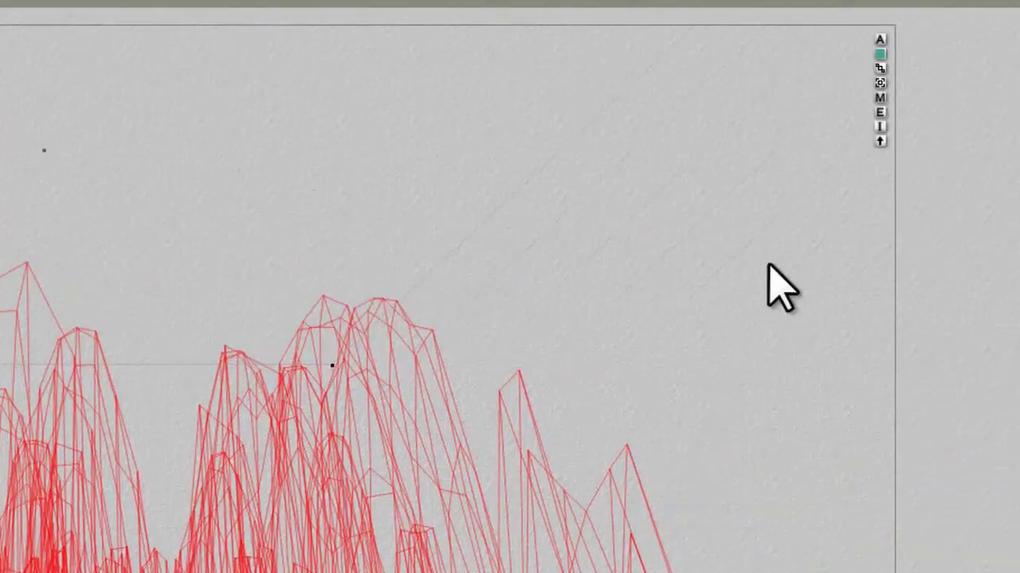
Step: Increase the terrain grid resolution of the islands lattice and re-render the area around the light leak
{"action": "left_click", "coordinate": [879, 112]}
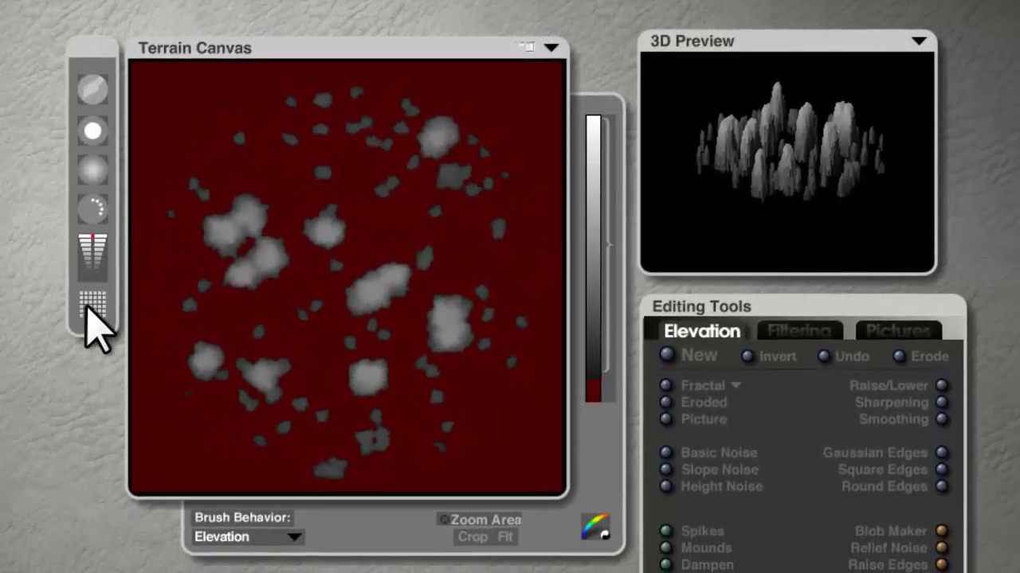
{"action": "left_click_drag", "start_coordinate": [22, 324], "coordinate": [69, 492]}
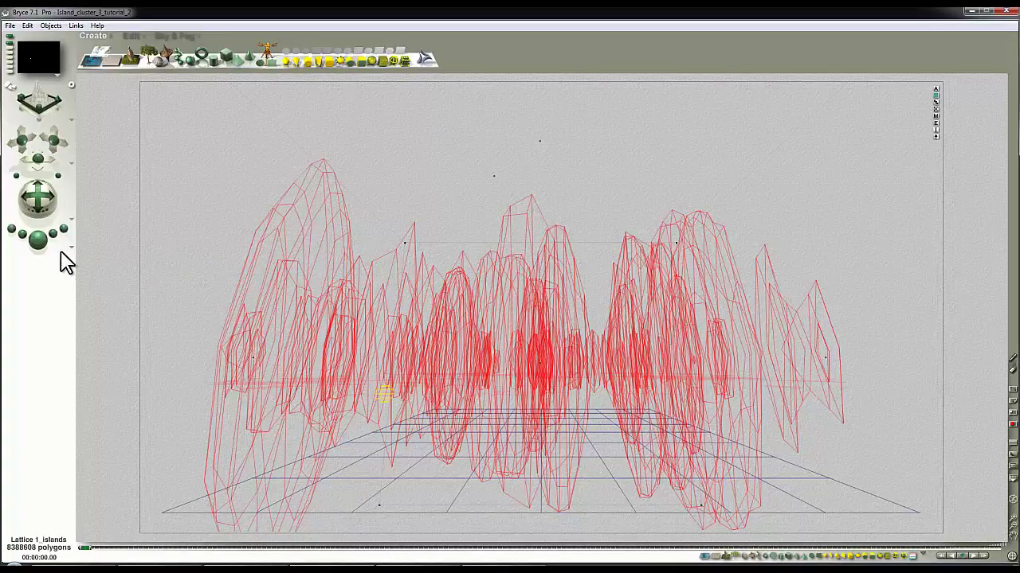
{"action": "left_click", "coordinate": [37, 239]}
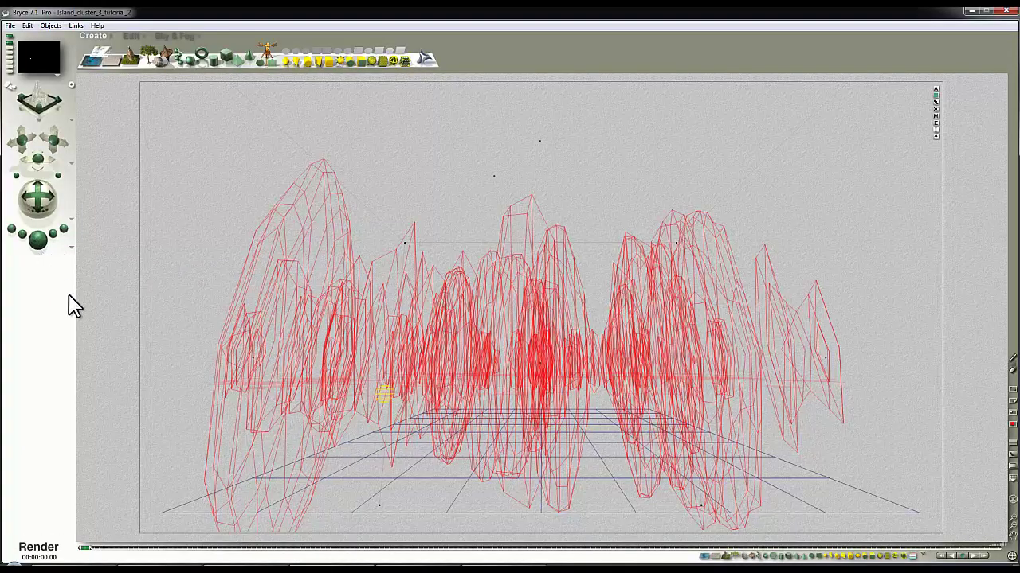
{"action": "left_click", "coordinate": [381, 350]}
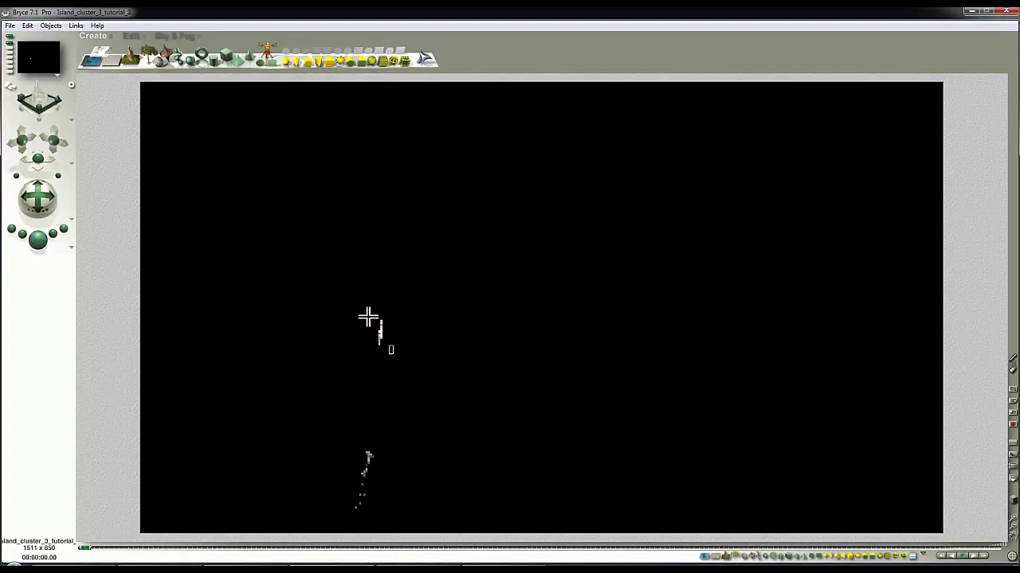
{"action": "left_click_drag", "start_coordinate": [365, 313], "coordinate": [394, 354]}
{"action": "left_click", "coordinate": [357, 320]}
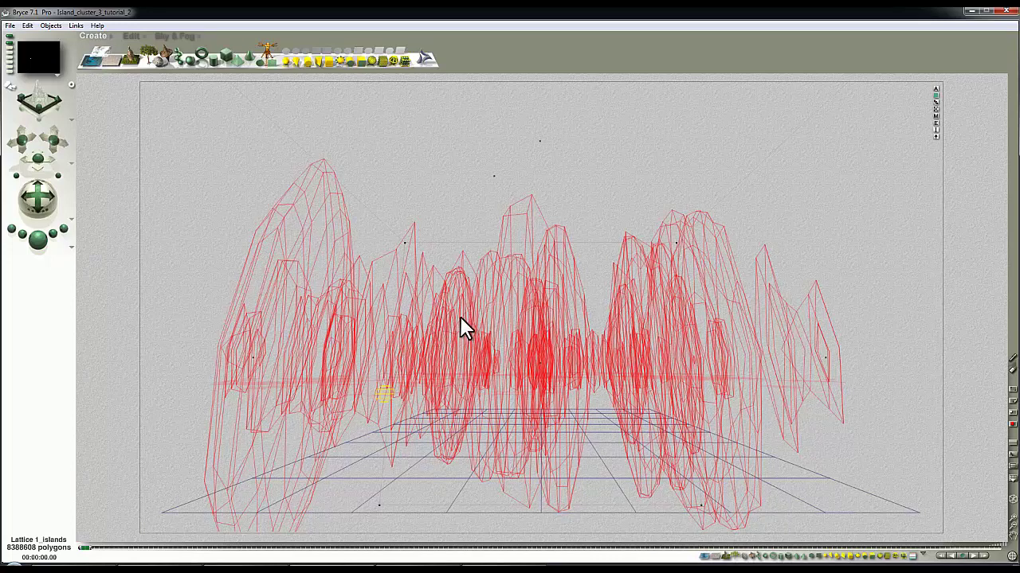
Step: Select the radial light enclosed in the small island and delete it from the scene
{"action": "left_click", "coordinate": [464, 315]}
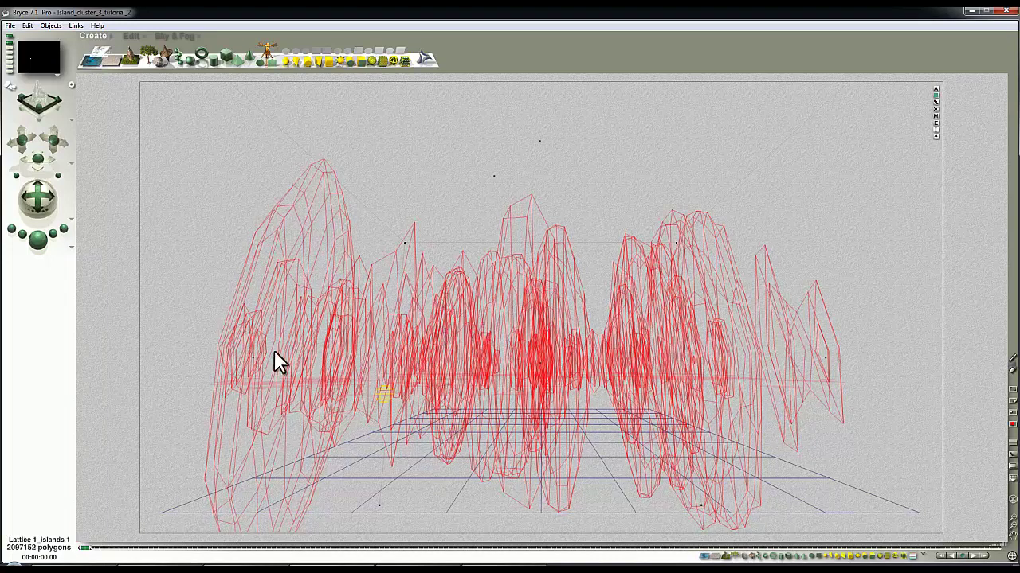
{"action": "left_click", "coordinate": [393, 404], "text": "ctrl"}
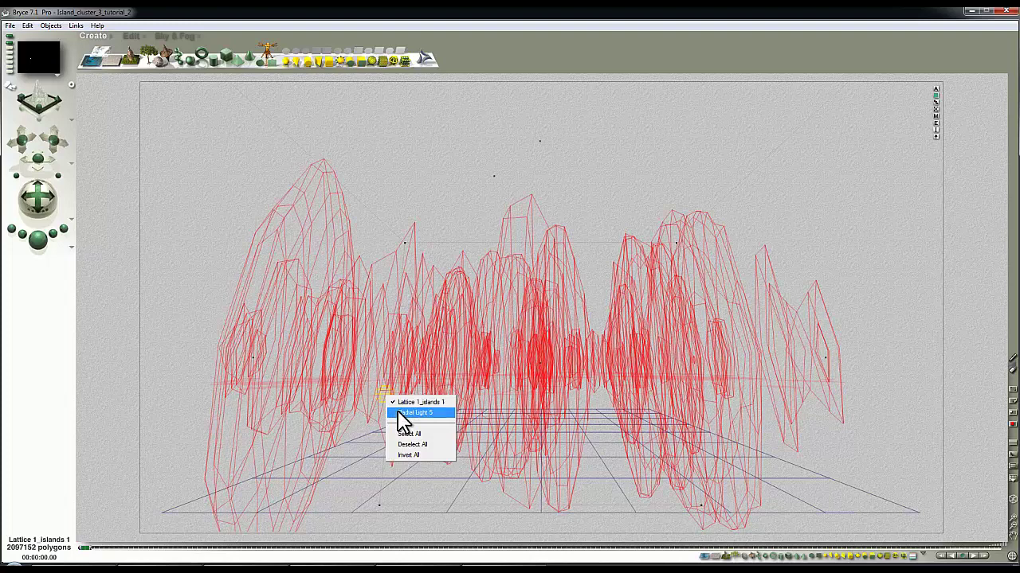
{"action": "left_click", "coordinate": [415, 412]}
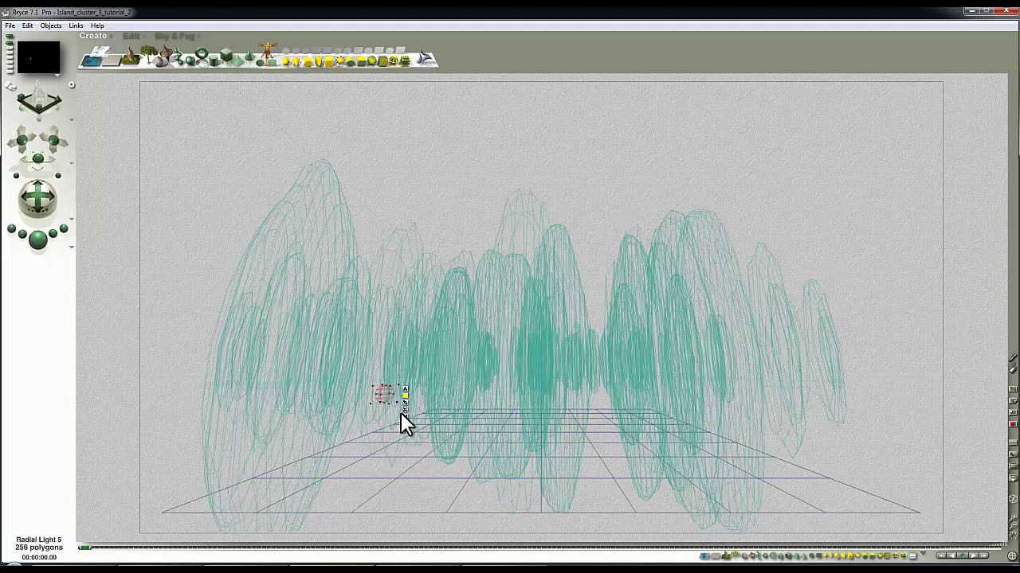
Step: In the Sky Lab's IBL settings, make the HDRI image show as the backdrop and turn off Light From Inside
{"action": "left_click", "coordinate": [178, 35]}
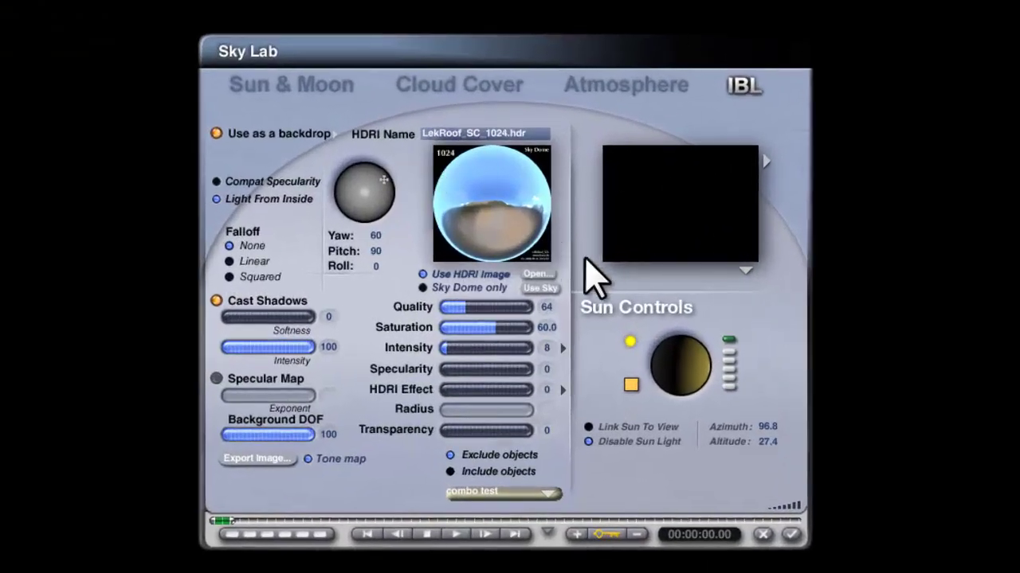
{"action": "left_click", "coordinate": [335, 133]}
{"action": "left_click", "coordinate": [385, 186]}
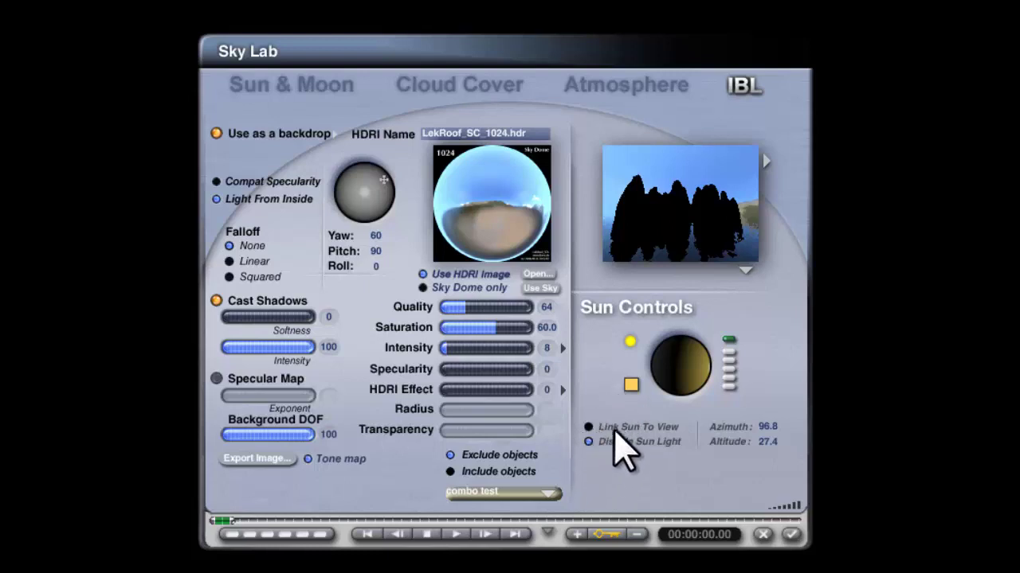
{"action": "left_click", "coordinate": [546, 390]}
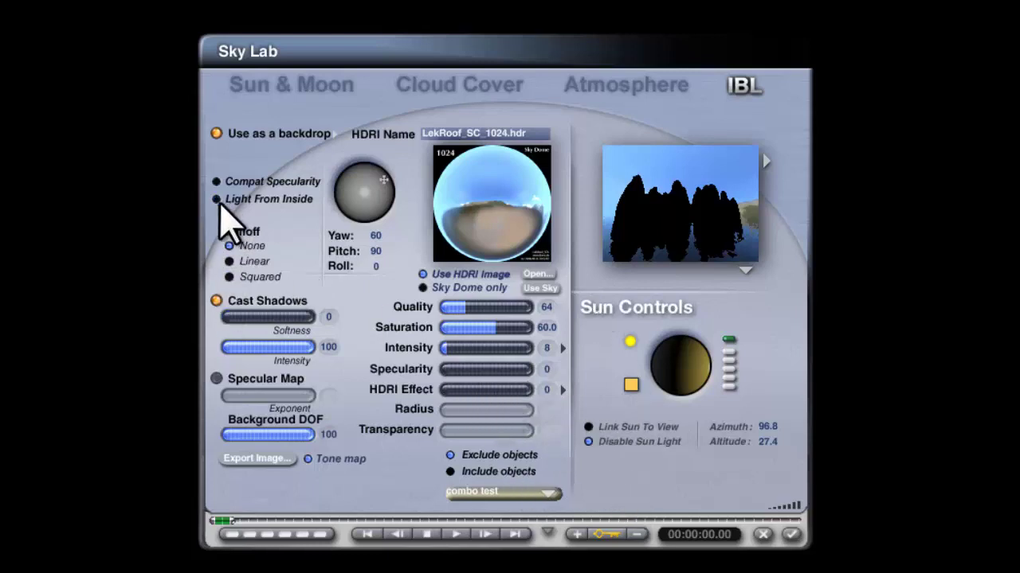
Step: Try an HDRI Effect of 100, and set it to 60
{"action": "left_click", "coordinate": [546, 390]}
{"action": "type", "text": "100"}
{"action": "key", "text": "Return"}
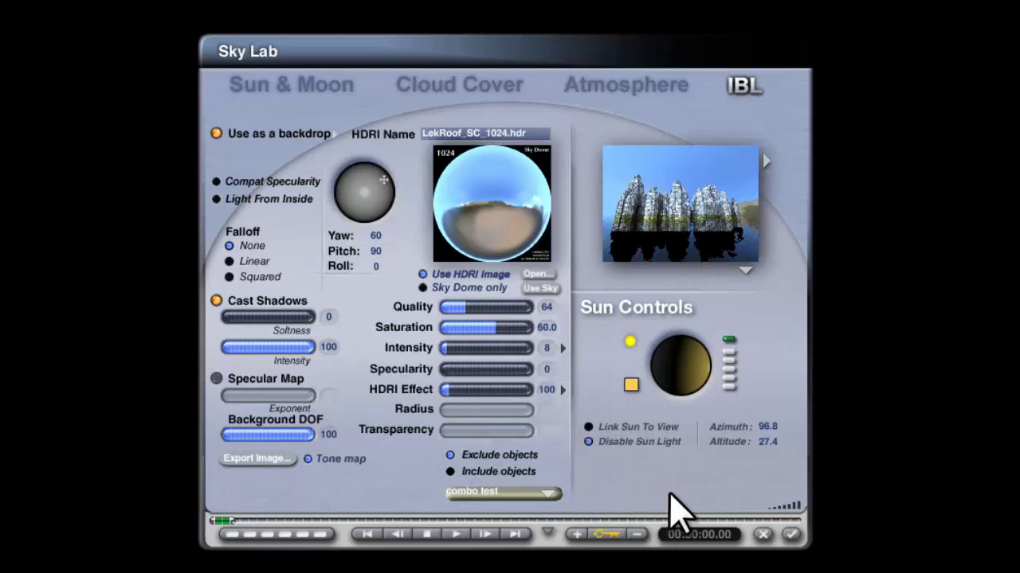
{"action": "left_click", "coordinate": [546, 389]}
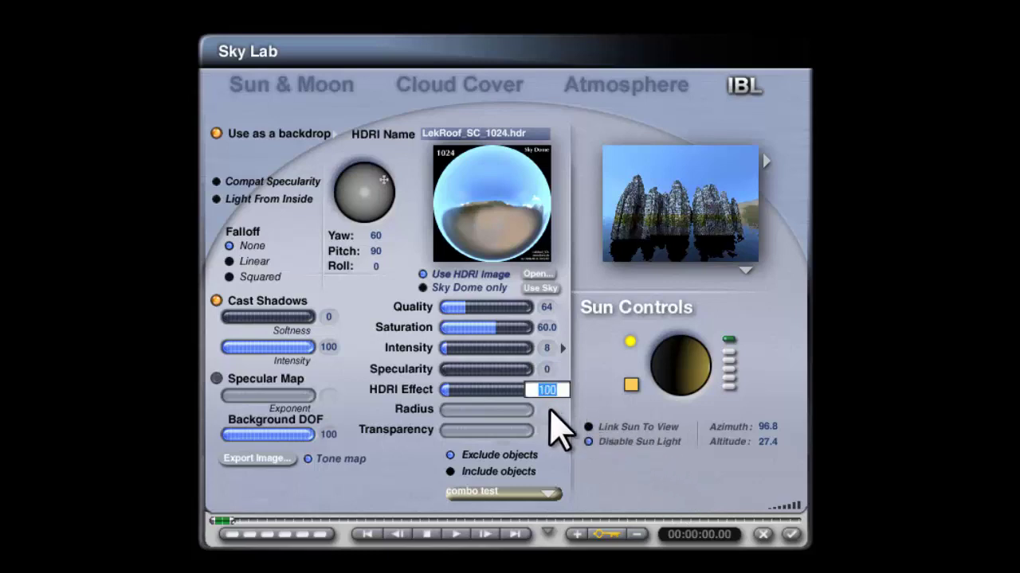
{"action": "type", "text": "60"}
{"action": "key", "text": "Return"}
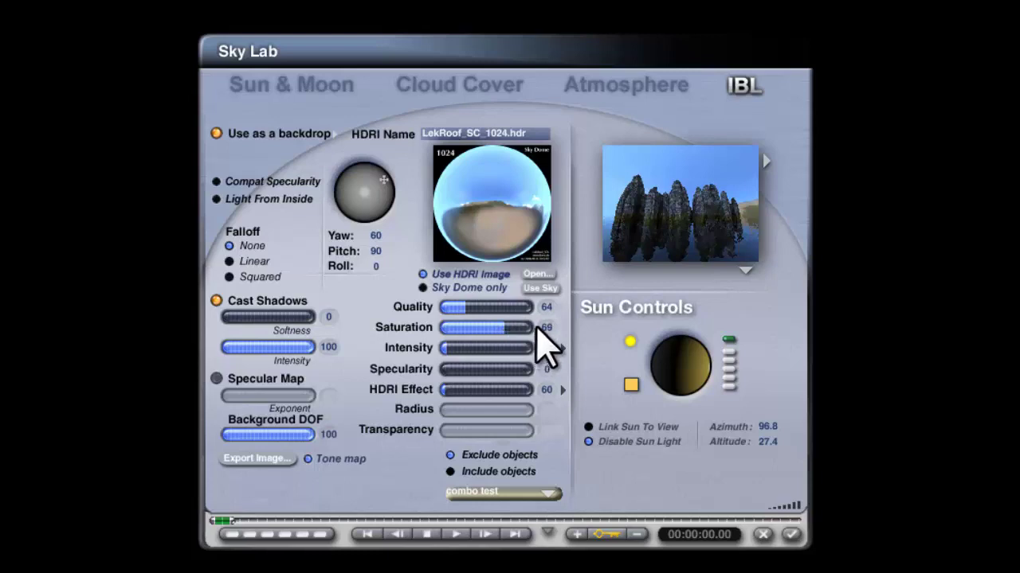
Step: Set the HDRI saturation to 70 and quality to 16, and re-enable the sunlight
{"action": "left_click", "coordinate": [547, 327]}
{"action": "type", "text": "70"}
{"action": "key", "text": "Return"}
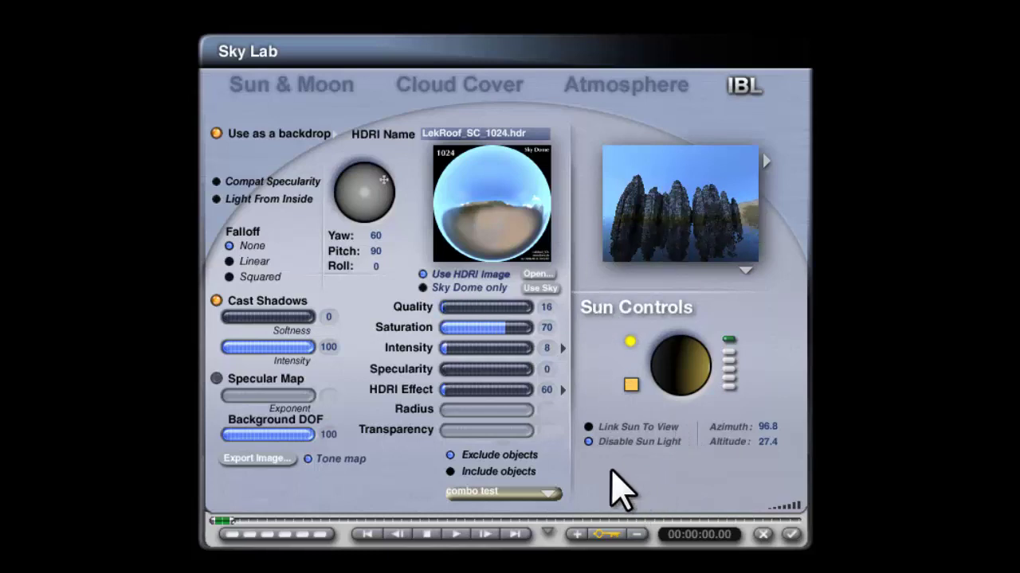
{"action": "left_click", "coordinate": [588, 441]}
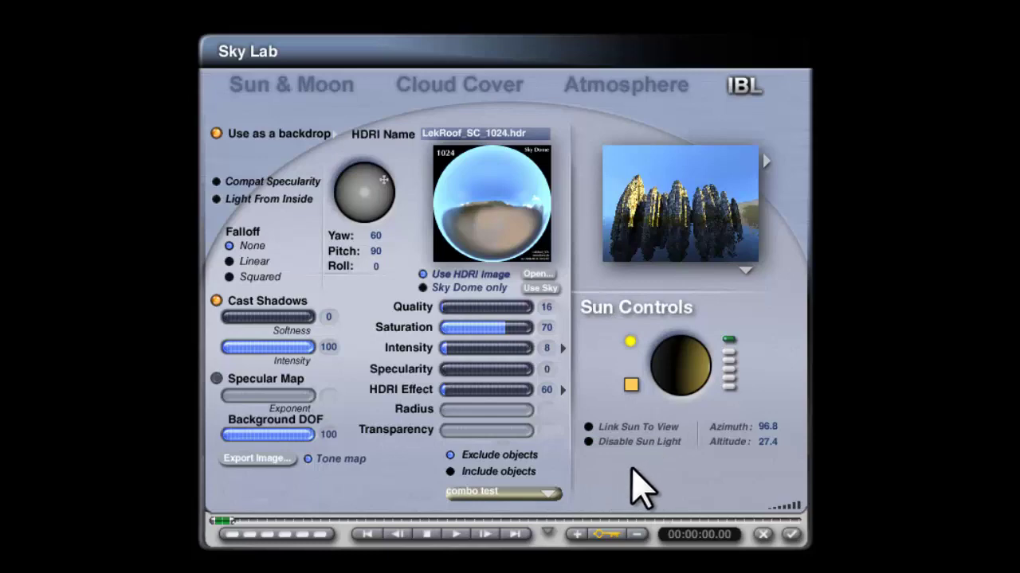
{"action": "left_click", "coordinate": [791, 535]}
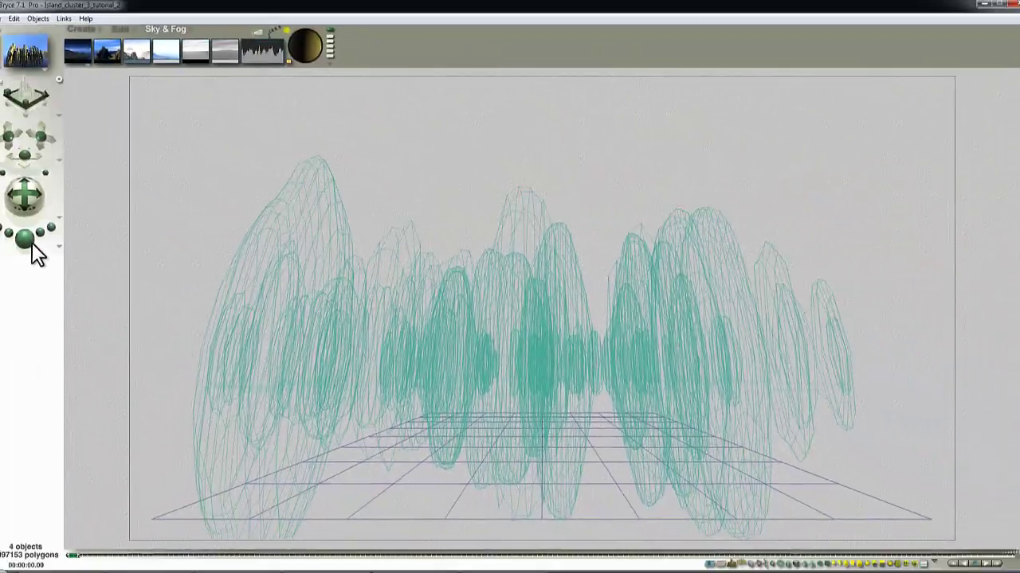
Step: Switch the atmosphere to Custom Sky and render the camera view, including a selected area of the tallest island
{"action": "left_click", "coordinate": [38, 239]}
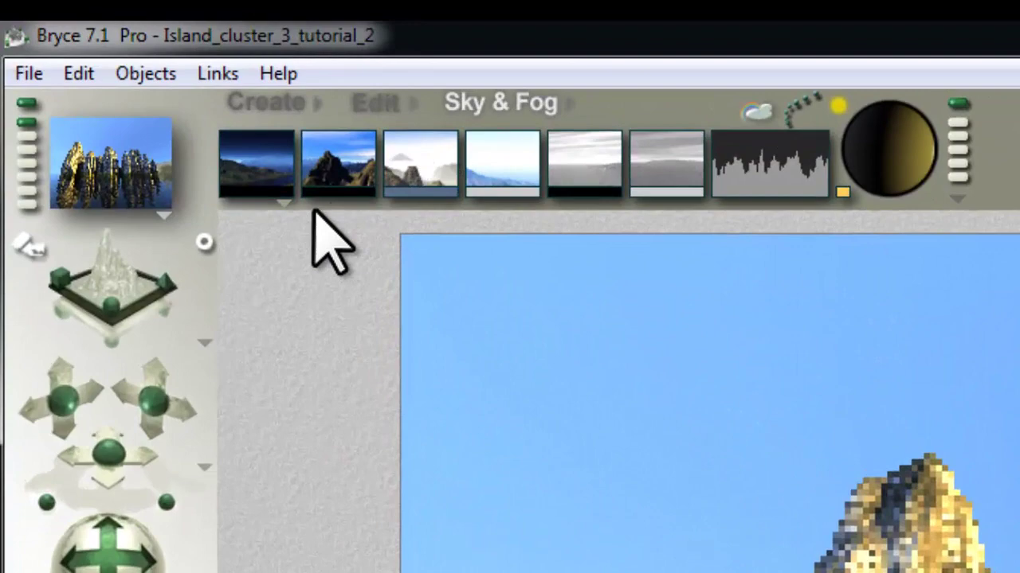
{"action": "left_click", "coordinate": [284, 203]}
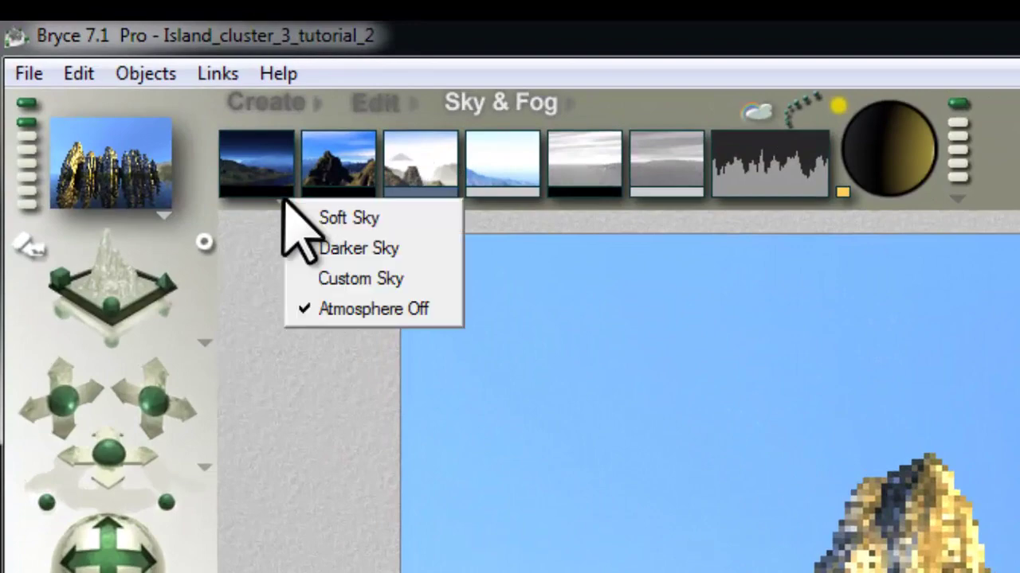
{"action": "left_click", "coordinate": [318, 280]}
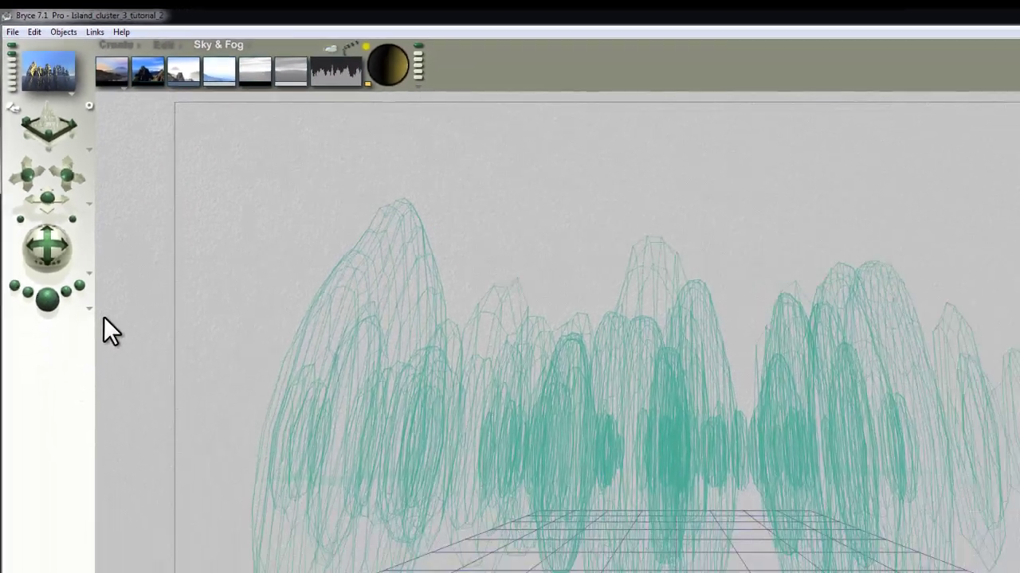
{"action": "left_click", "coordinate": [47, 299]}
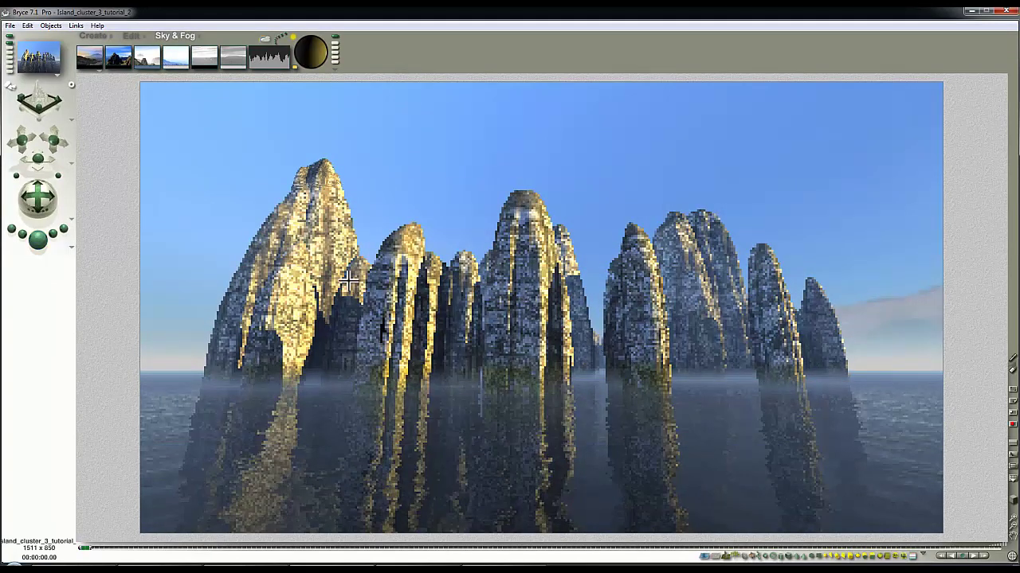
{"action": "left_click_drag", "start_coordinate": [275, 209], "coordinate": [316, 306]}
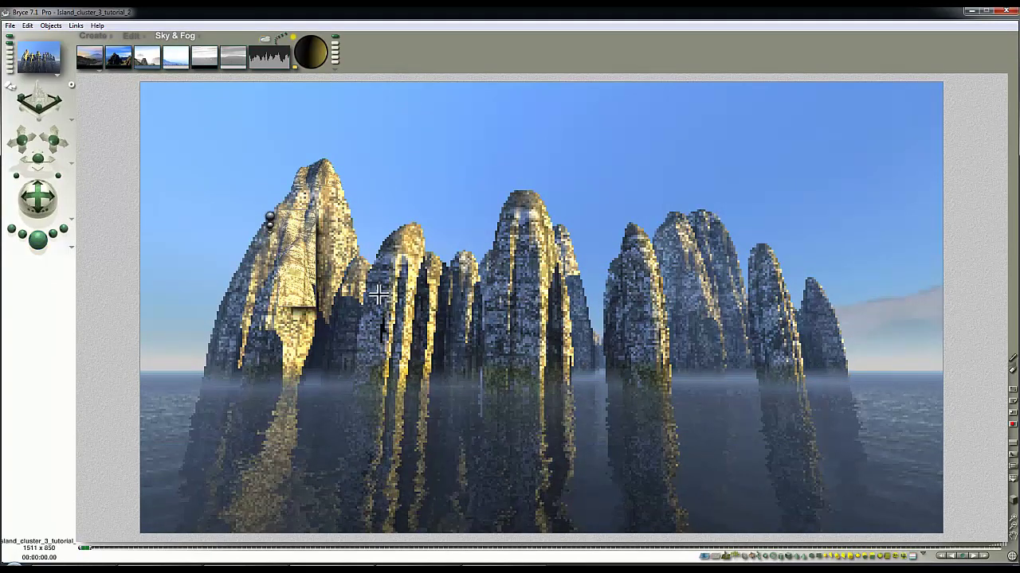
{"action": "key", "text": "Escape"}
Step: Set the bump height to 100 in the material of the islands lattice and re-render the scene
{"action": "left_click", "coordinate": [678, 262], "text": "ctrl"}
{"action": "left_click", "coordinate": [691, 267]}
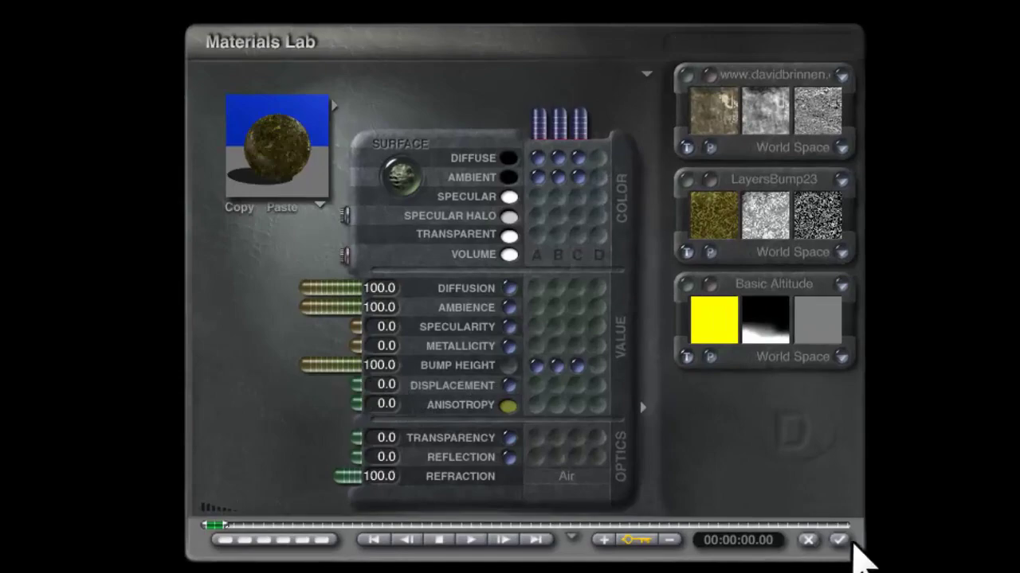
{"action": "left_click", "coordinate": [839, 540]}
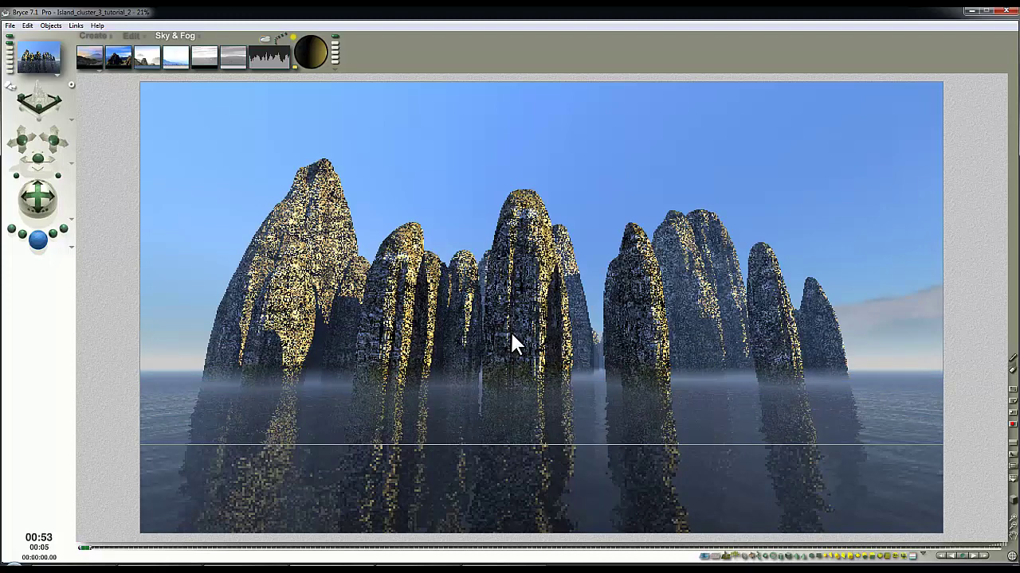
Step: Render selected areas across the island cluster to examine the shaded rock faces and the gaps between the islands
{"action": "left_click", "coordinate": [393, 341]}
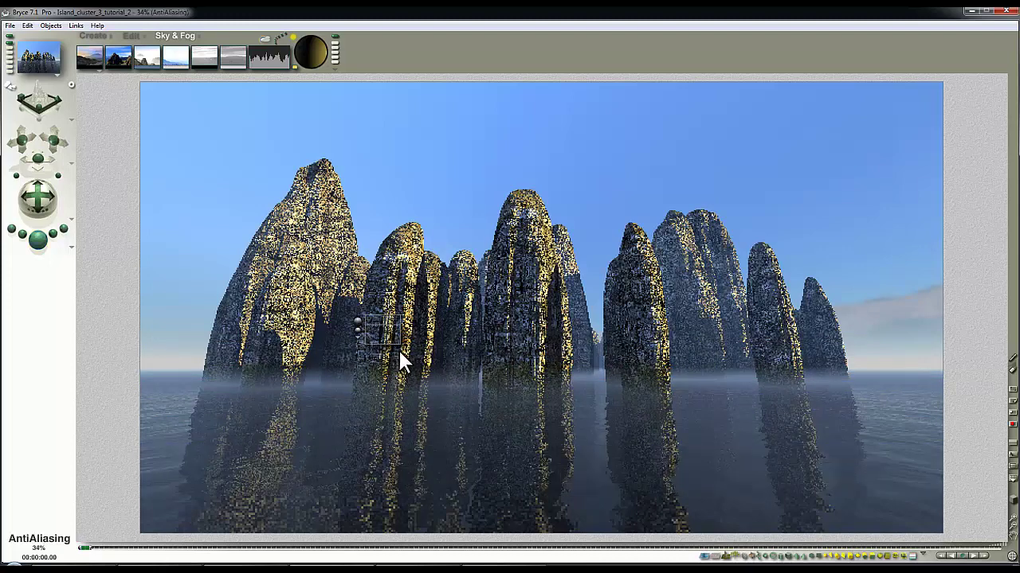
{"action": "left_click", "coordinate": [381, 337]}
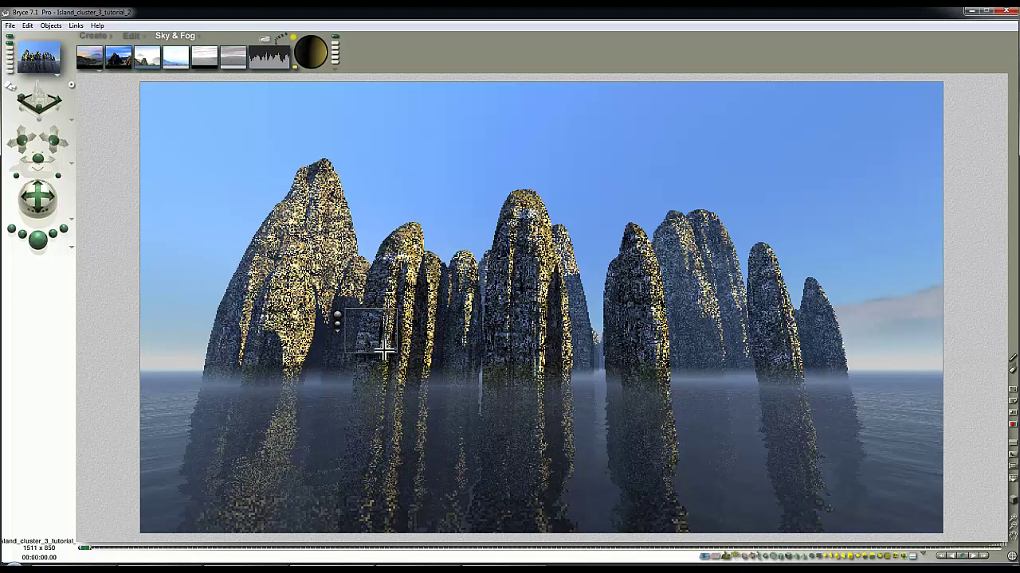
{"action": "left_click_drag", "start_coordinate": [334, 387], "coordinate": [288, 301]}
{"action": "left_click", "coordinate": [279, 319]}
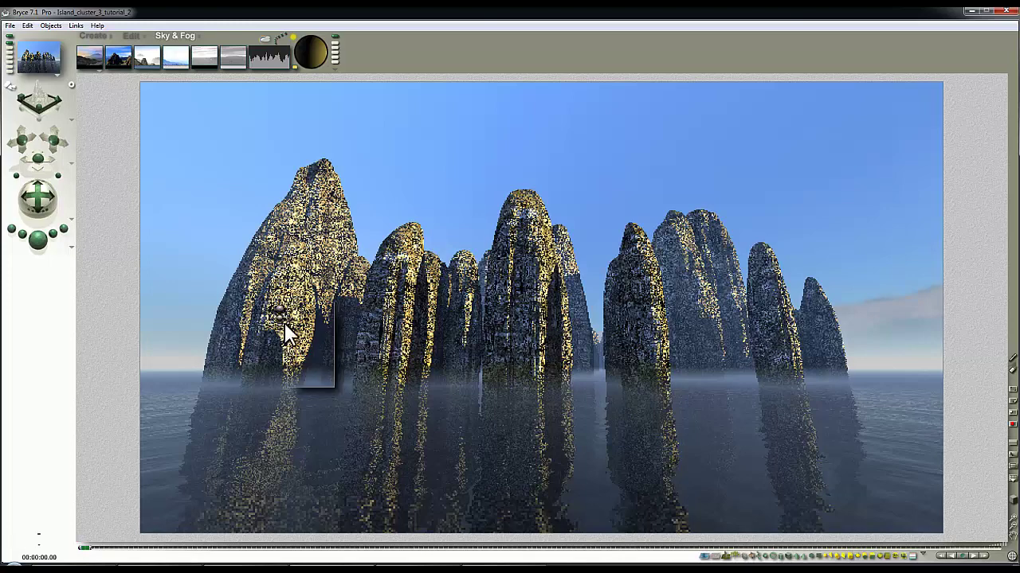
{"action": "left_click_drag", "start_coordinate": [672, 383], "coordinate": [571, 306]}
{"action": "left_click_drag", "start_coordinate": [608, 372], "coordinate": [540, 256]}
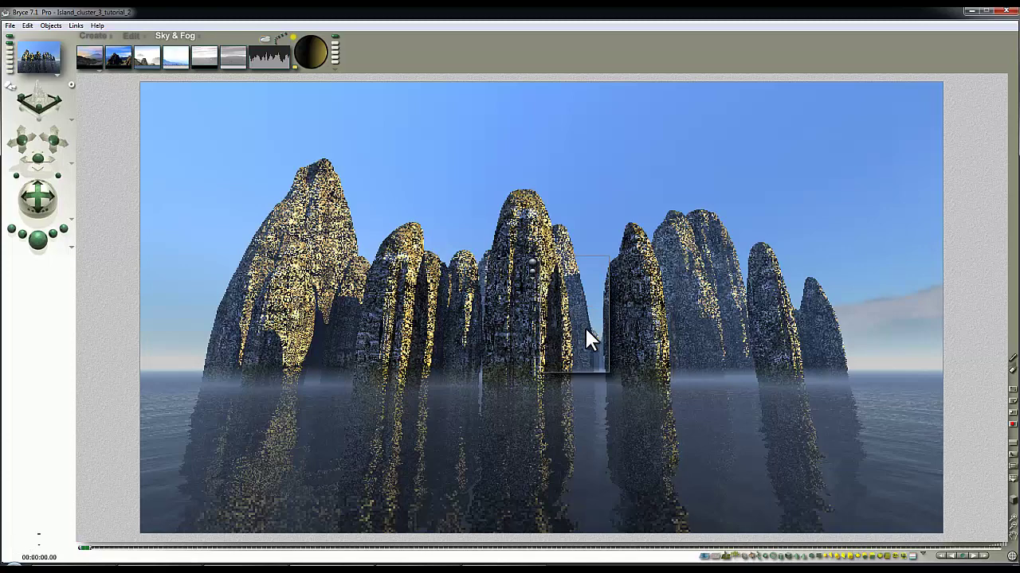
{"action": "left_click", "coordinate": [586, 328]}
{"action": "left_click_drag", "start_coordinate": [751, 347], "coordinate": [674, 237]}
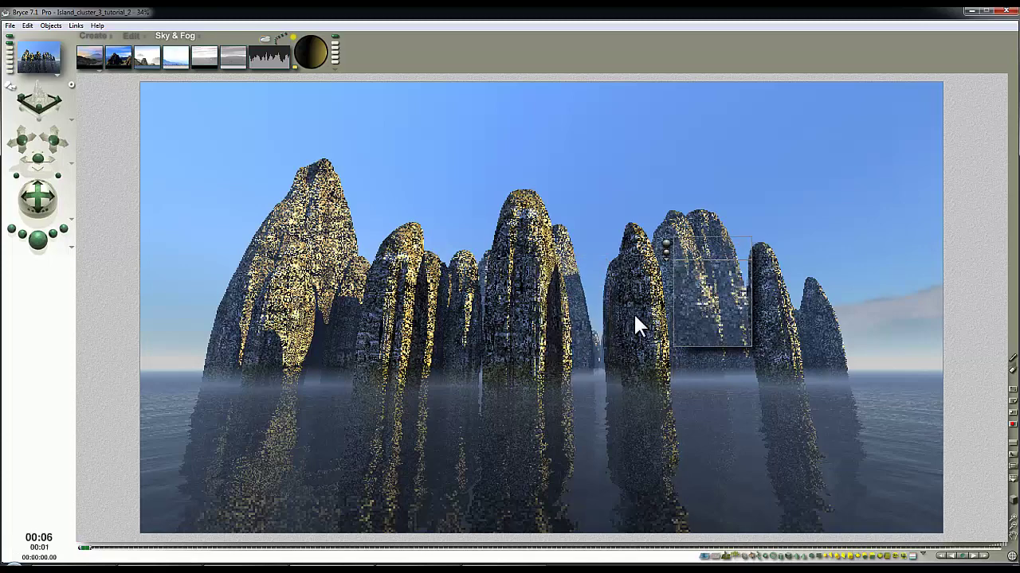
{"action": "left_click_drag", "start_coordinate": [857, 363], "coordinate": [785, 272]}
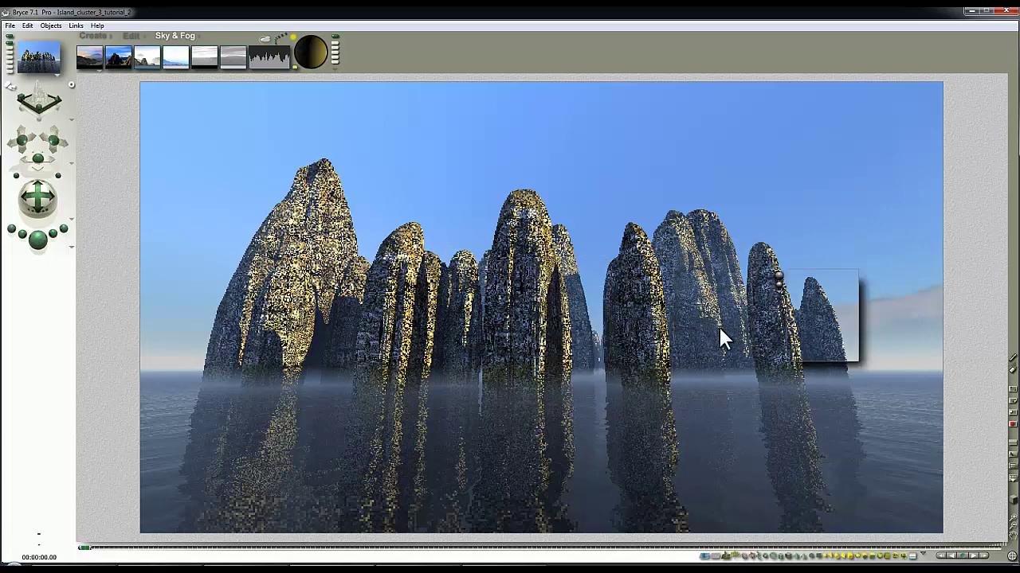
Step: Review the image-based lighting settings in the Sky Lab and render the full camera view
{"action": "left_click", "coordinate": [266, 38]}
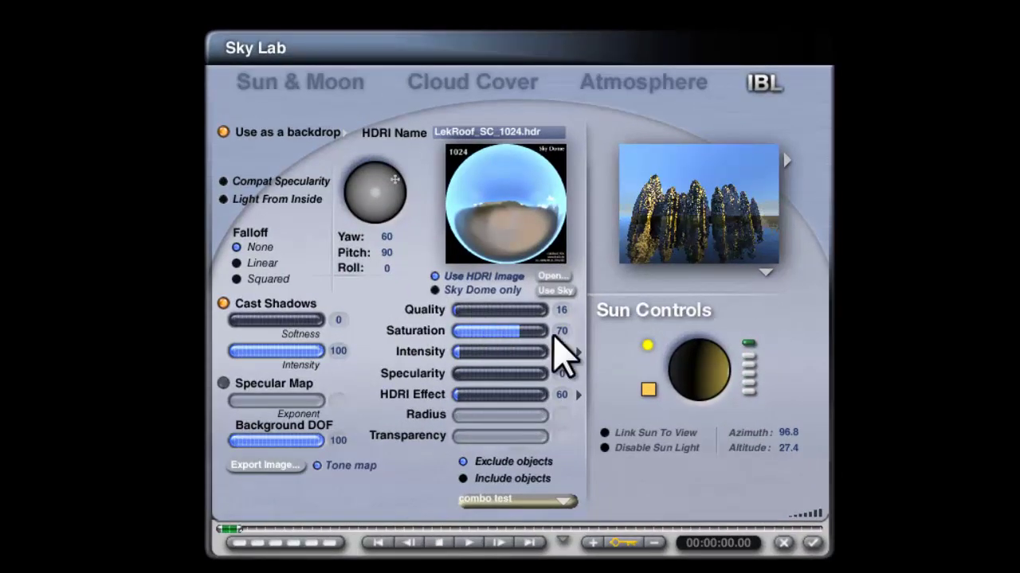
{"action": "left_click", "coordinate": [812, 542]}
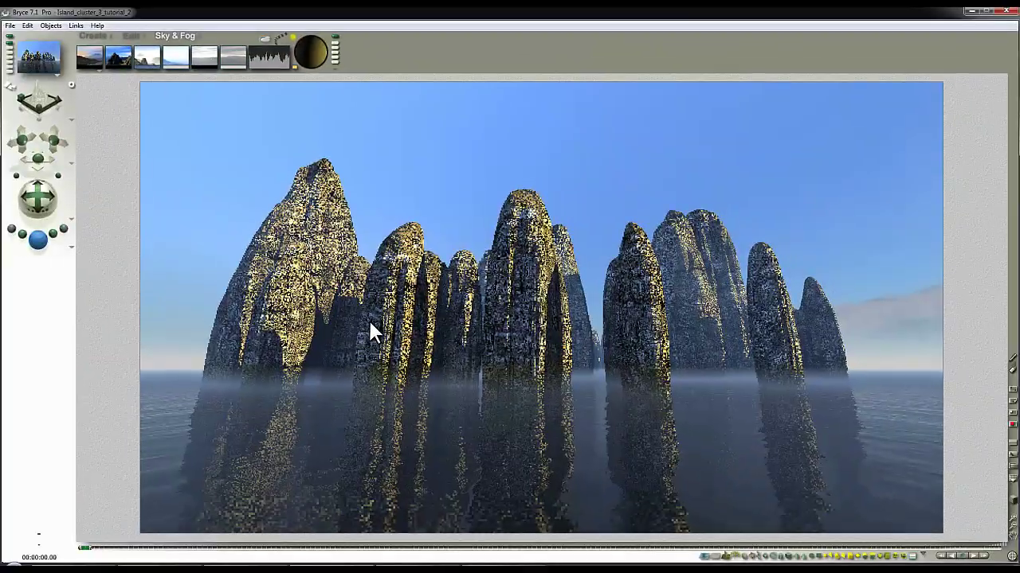
{"action": "left_click", "coordinate": [368, 319]}
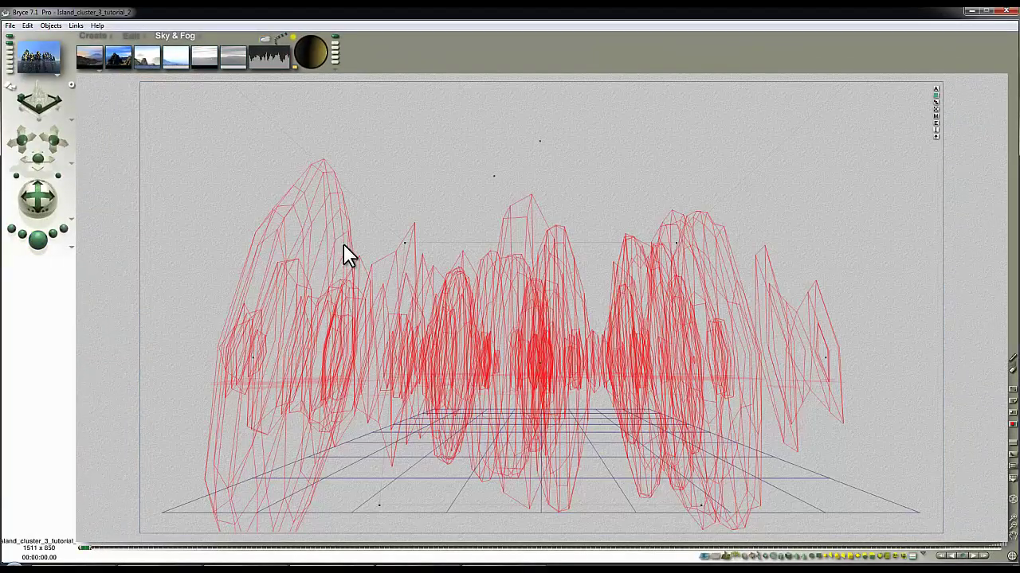
{"action": "left_click", "coordinate": [245, 168]}
{"action": "left_click", "coordinate": [38, 239]}
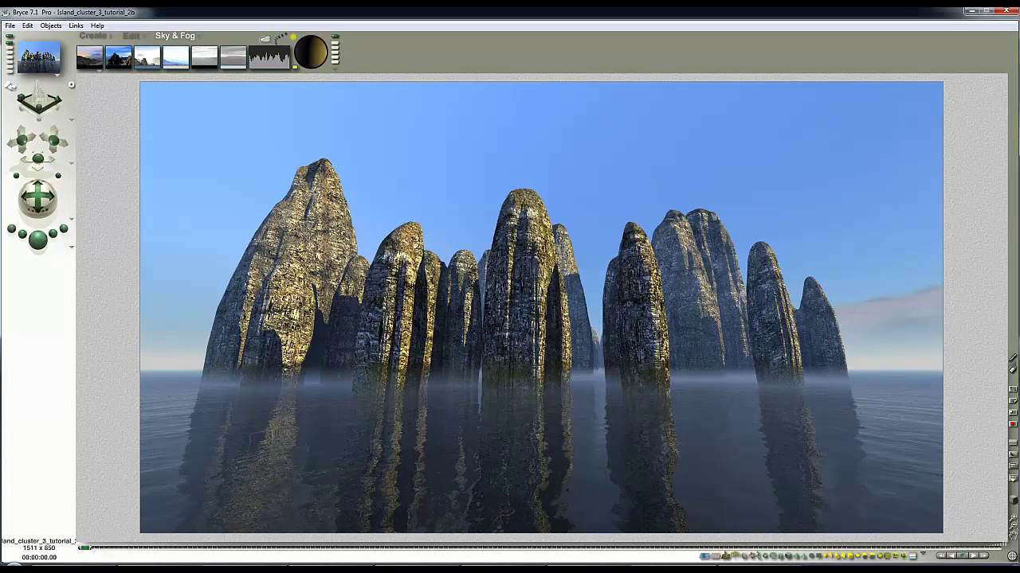
Step: Compare the finished render with Island_cluster_3_tutorial_2.jpg in Windows Photo Viewer, and close the viewer
{"action": "left_click_drag", "start_coordinate": [820, 100], "coordinate": [375, 101]}
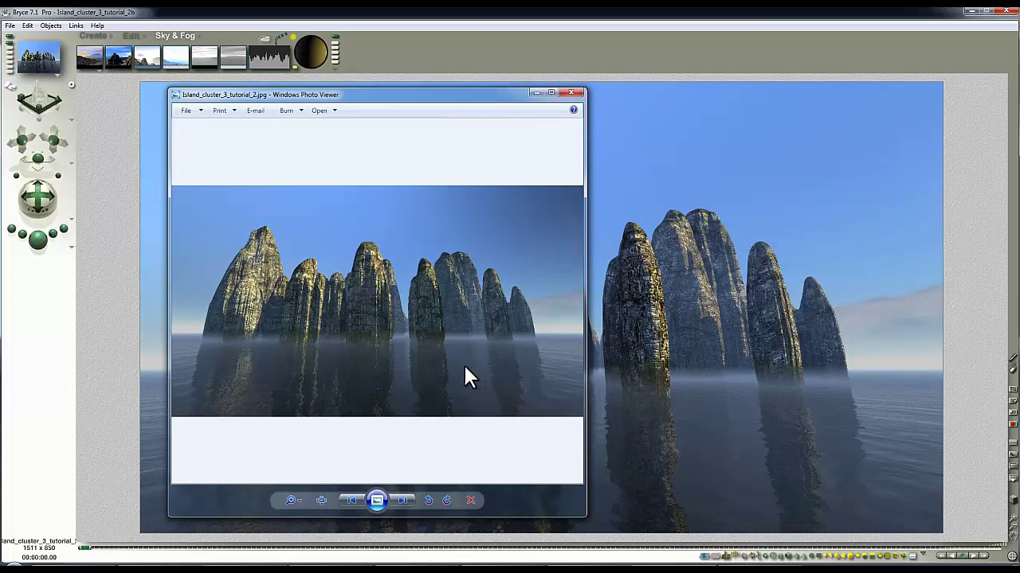
{"action": "left_click", "coordinate": [570, 94]}
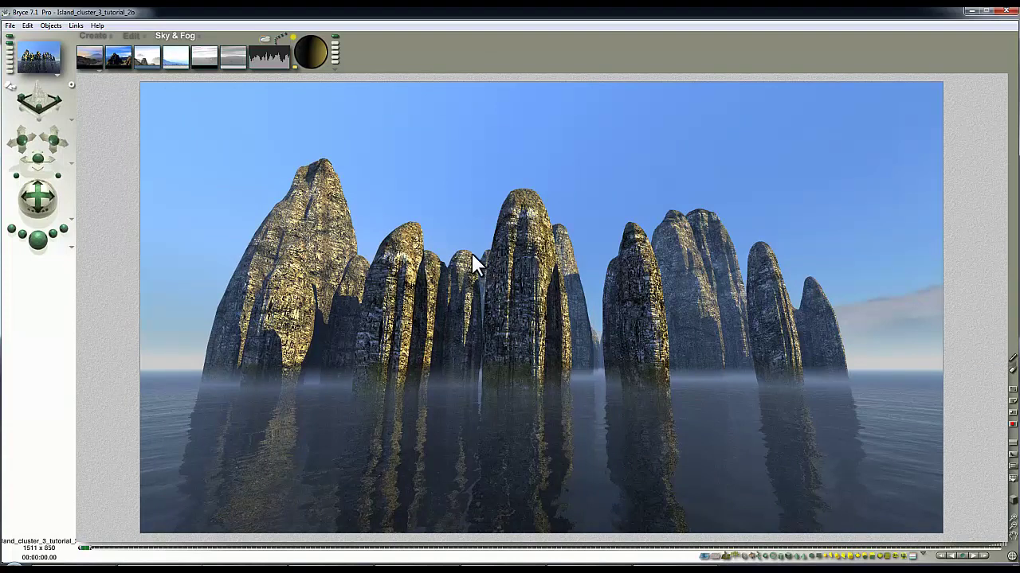
Step: Turn on Light From Inside in the Sky Lab's IBL settings
{"action": "left_click", "coordinate": [267, 44]}
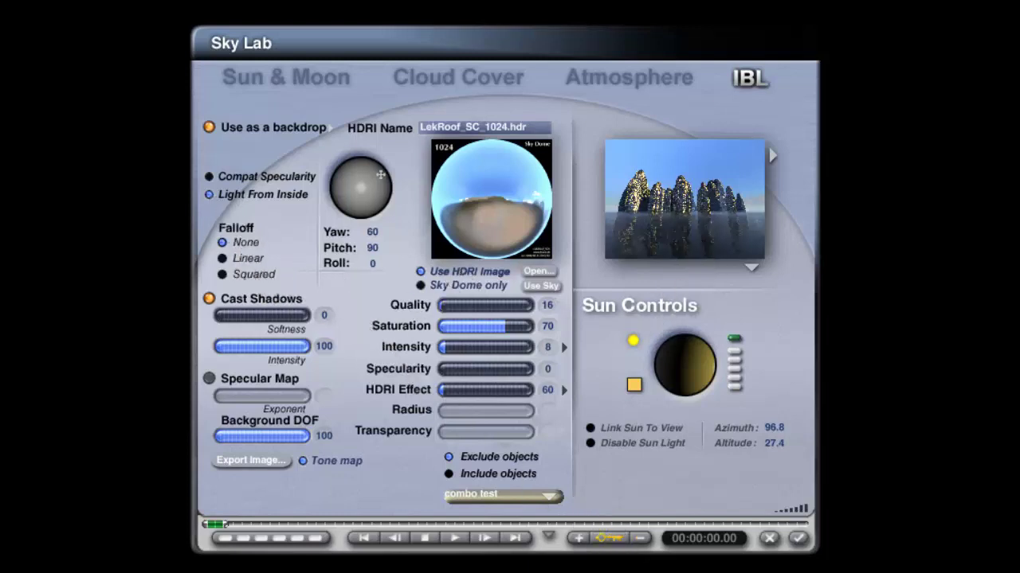
{"action": "left_click", "coordinate": [802, 537]}
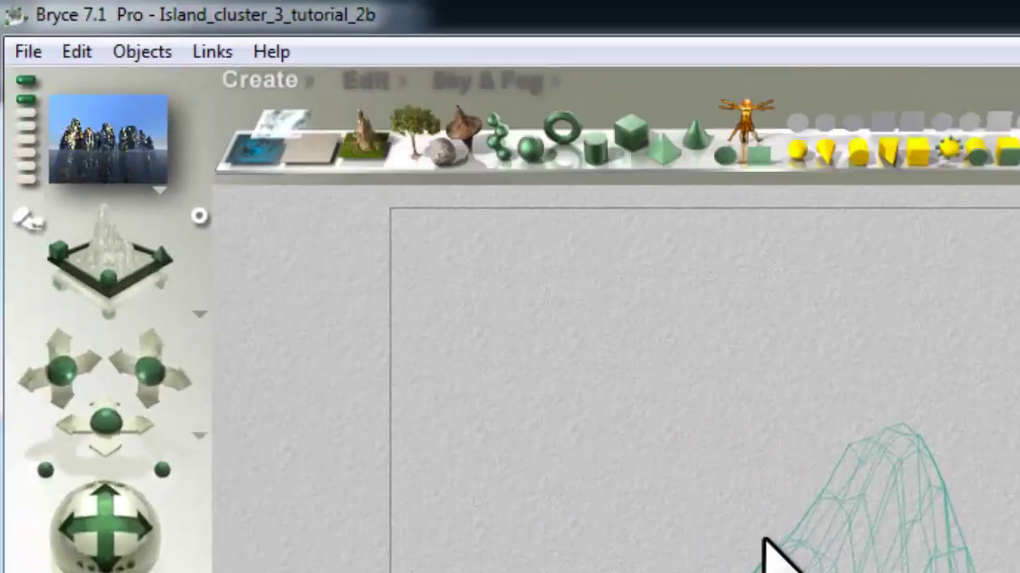
Step: Create a radial light and assign it to the orange family
{"action": "left_click", "coordinate": [796, 151]}
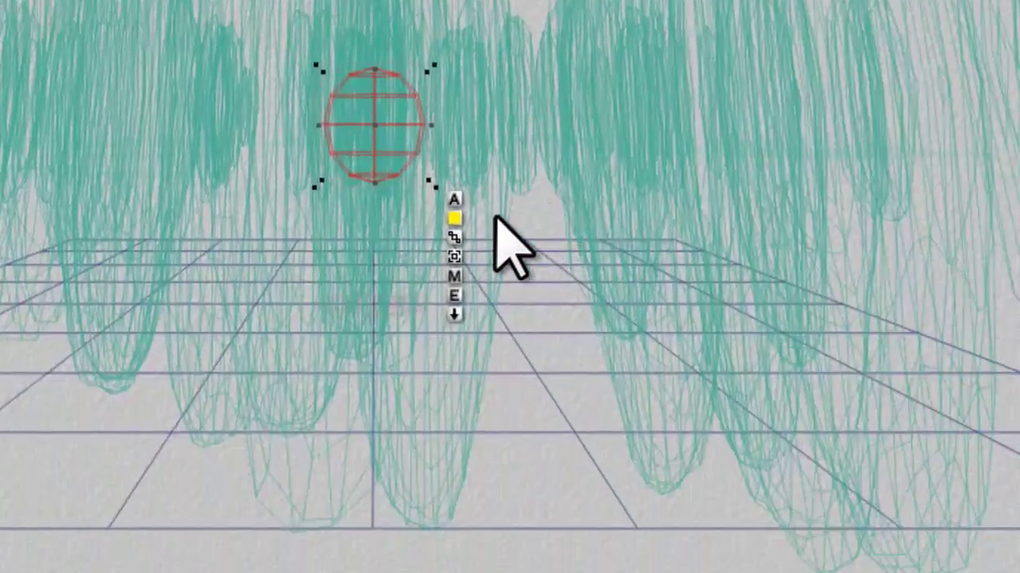
{"action": "left_click_drag", "start_coordinate": [454, 218], "coordinate": [634, 360]}
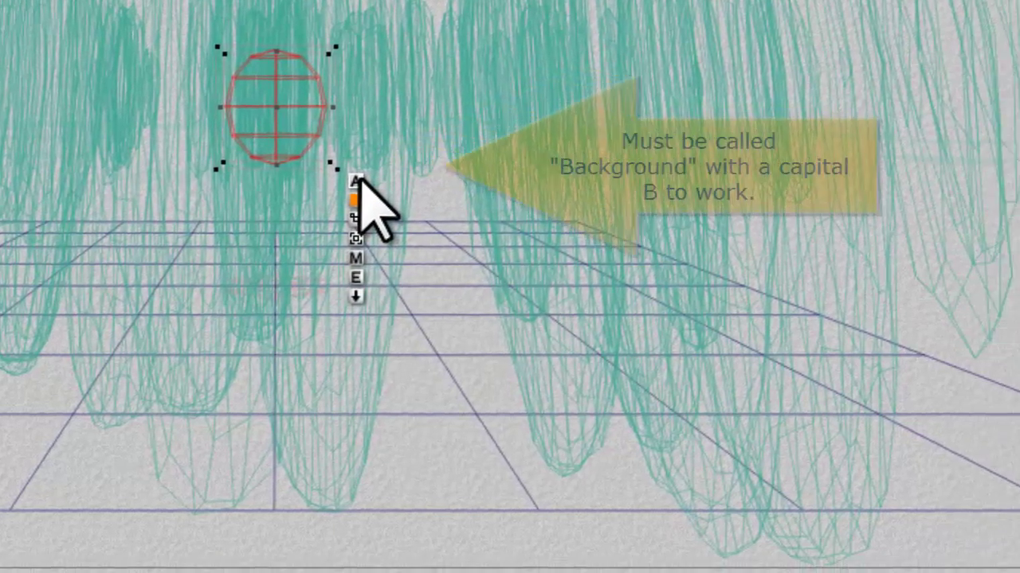
Step: Name the radial light Background in its object attributes and accept the name
{"action": "left_click", "coordinate": [454, 199]}
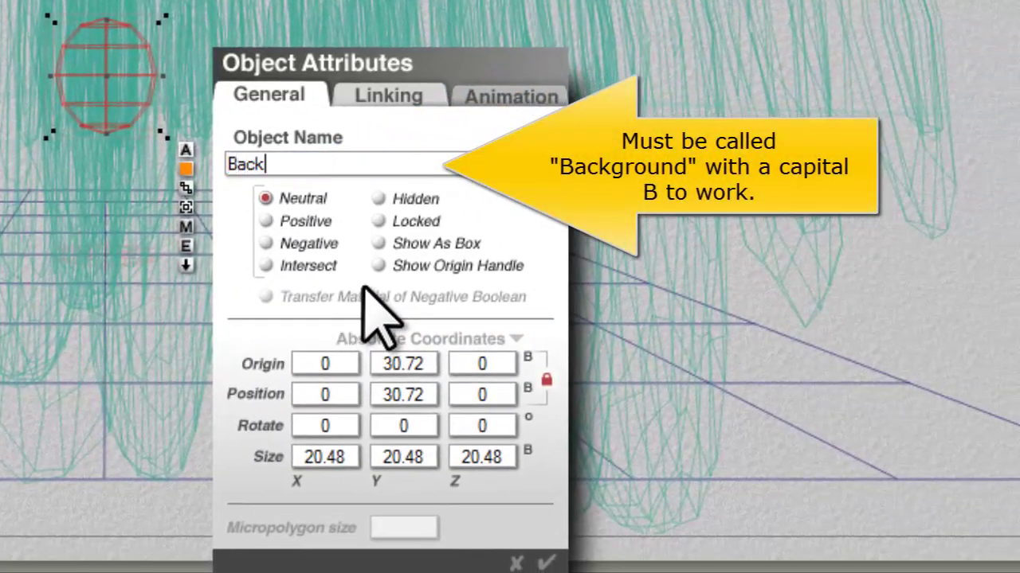
{"action": "type", "text": "Backgound"}
{"action": "key", "text": "Return"}
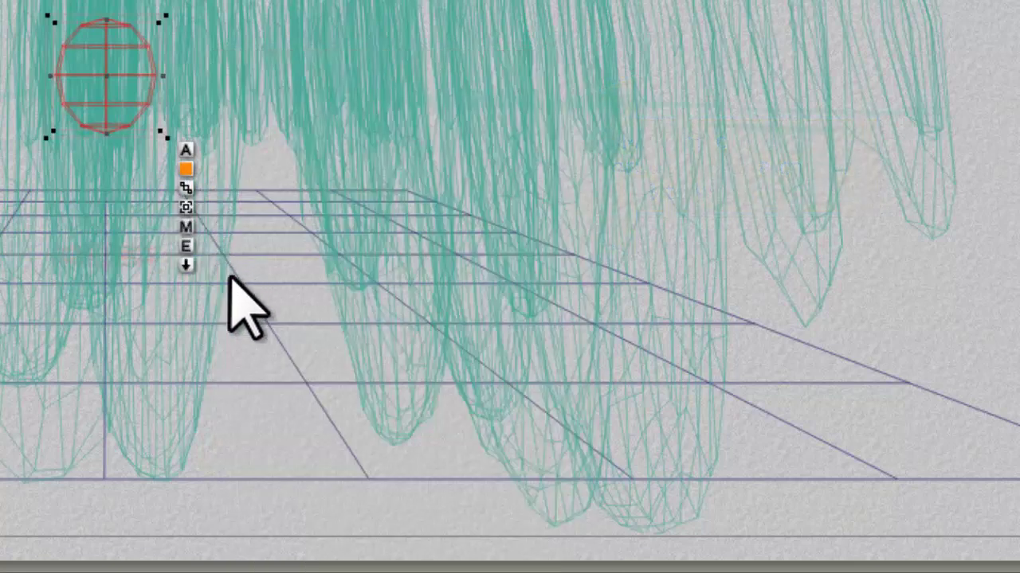
Step: In the Light Lab, turn on True Ambience Optimization and Use Gel, and limit the light's influence to include only Background
{"action": "left_click", "coordinate": [185, 246]}
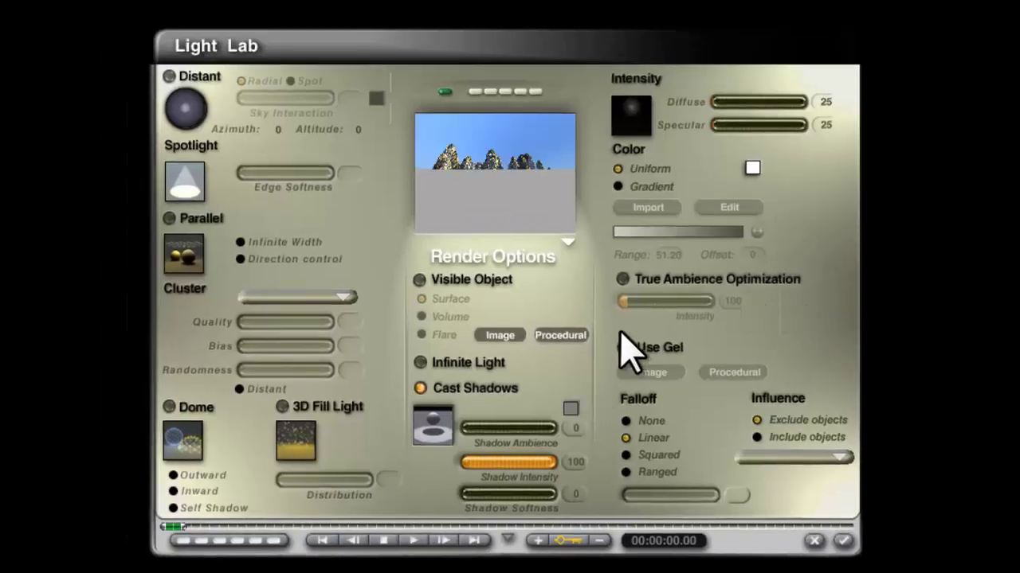
{"action": "left_click", "coordinate": [622, 279]}
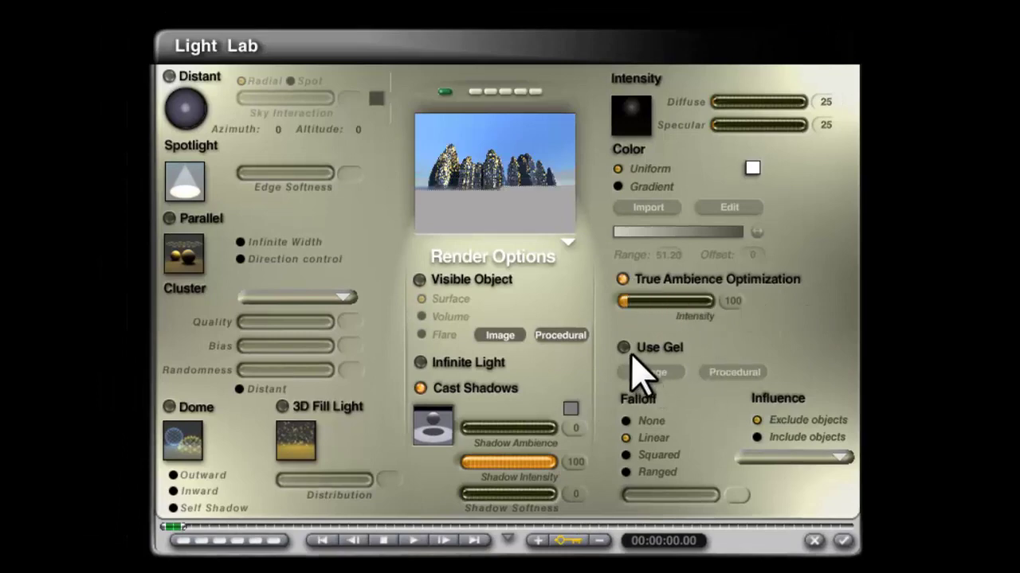
{"action": "left_click", "coordinate": [625, 349]}
{"action": "left_click", "coordinate": [776, 450]}
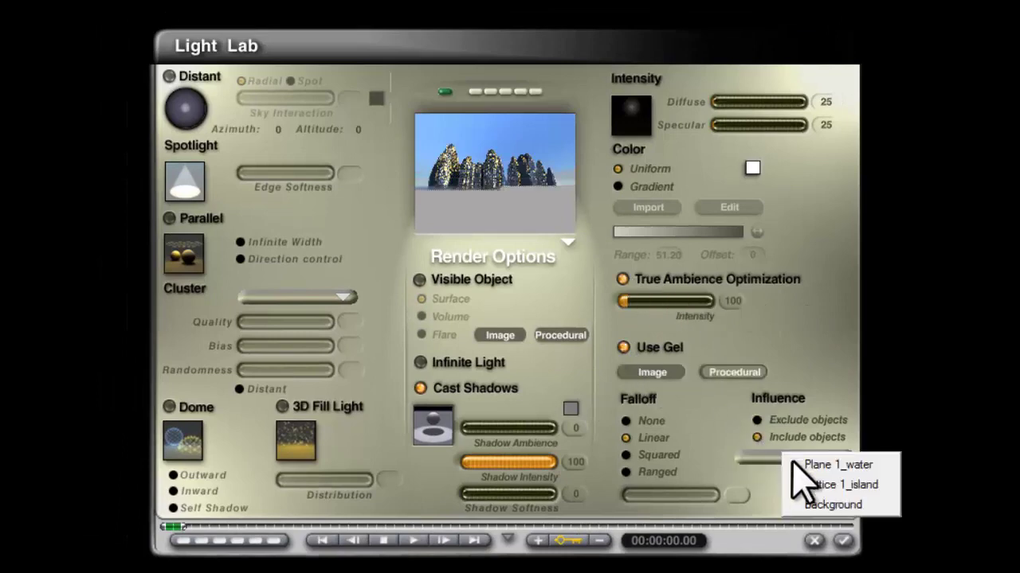
{"action": "left_click", "coordinate": [821, 502]}
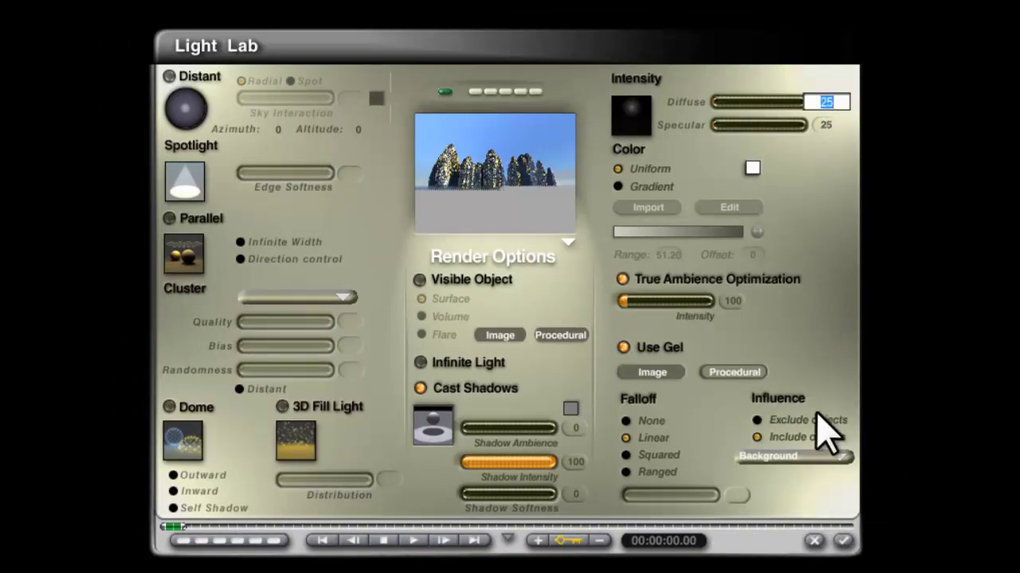
Step: Set the Background light's diffuse and specular intensity to 0, and enlarge the light so it surrounds the islands
{"action": "type", "text": "0"}
{"action": "left_click", "coordinate": [828, 125]}
{"action": "type", "text": "0"}
{"action": "key", "text": "Return"}
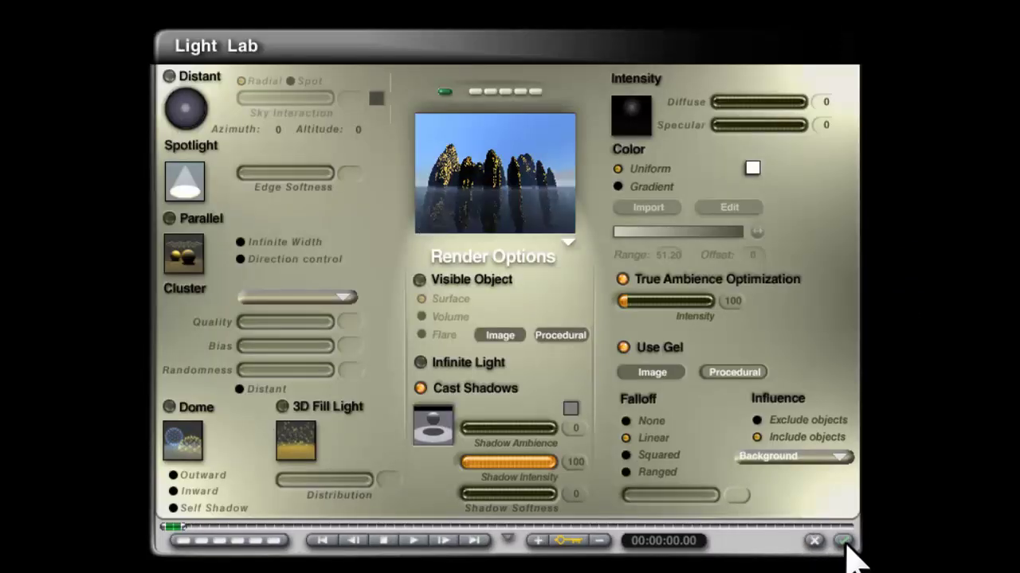
{"action": "left_click", "coordinate": [846, 543]}
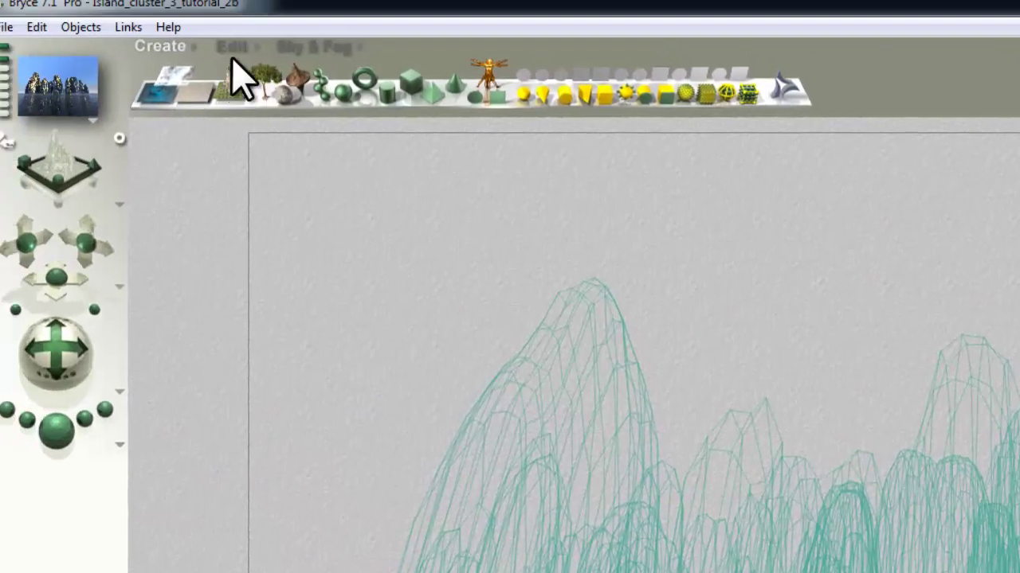
{"action": "left_click", "coordinate": [232, 47]}
{"action": "left_click_drag", "start_coordinate": [189, 76], "coordinate": [211, 77]}
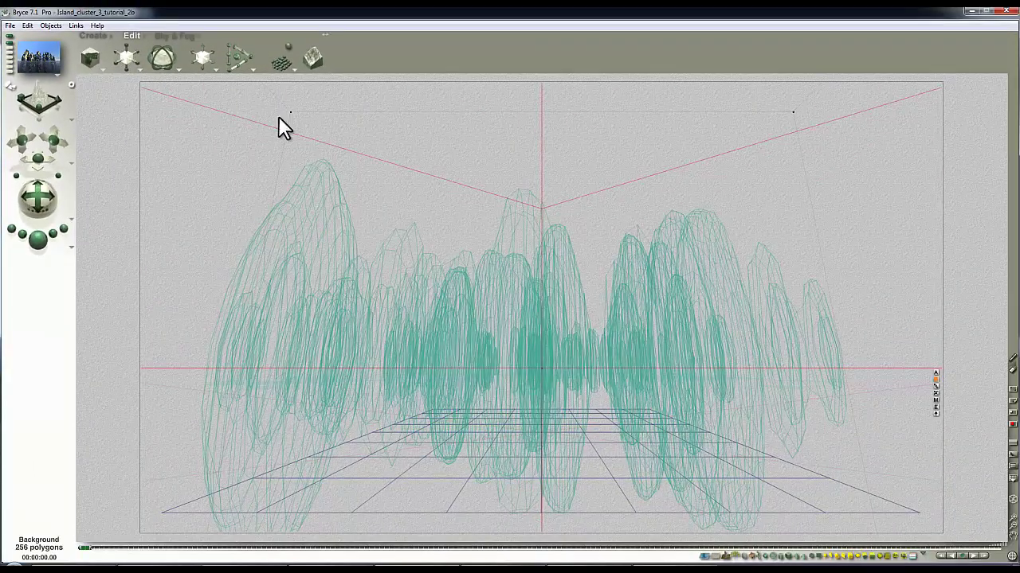
Step: Switch the Sky Lab's IBL influence to Include objects, choosing Background and Plane 1_water
{"action": "left_click", "coordinate": [179, 37]}
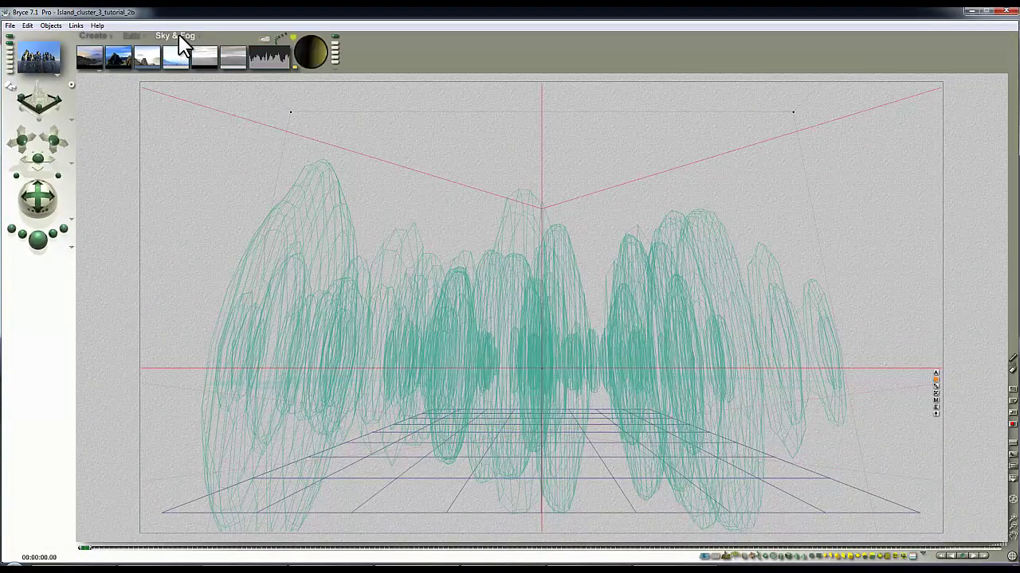
{"action": "left_click", "coordinate": [265, 48]}
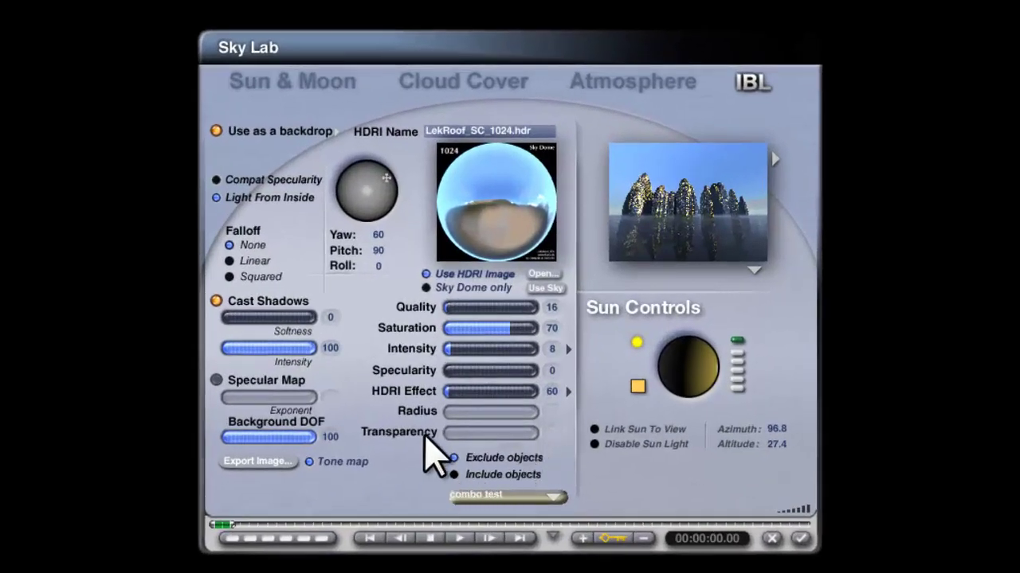
{"action": "left_click", "coordinate": [453, 474]}
{"action": "left_click", "coordinate": [522, 498]}
{"action": "left_click", "coordinate": [558, 550]}
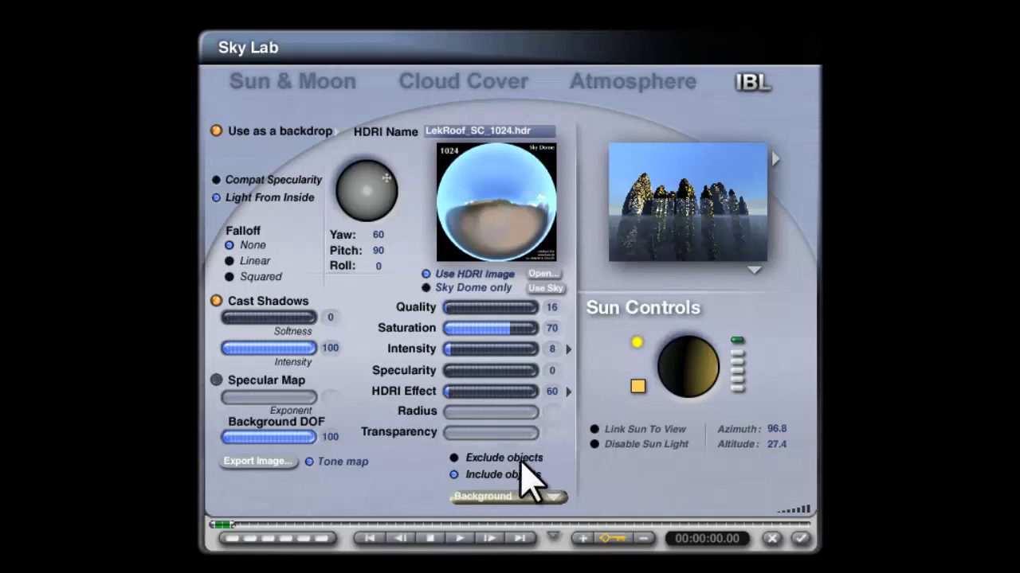
{"action": "left_click", "coordinate": [555, 498]}
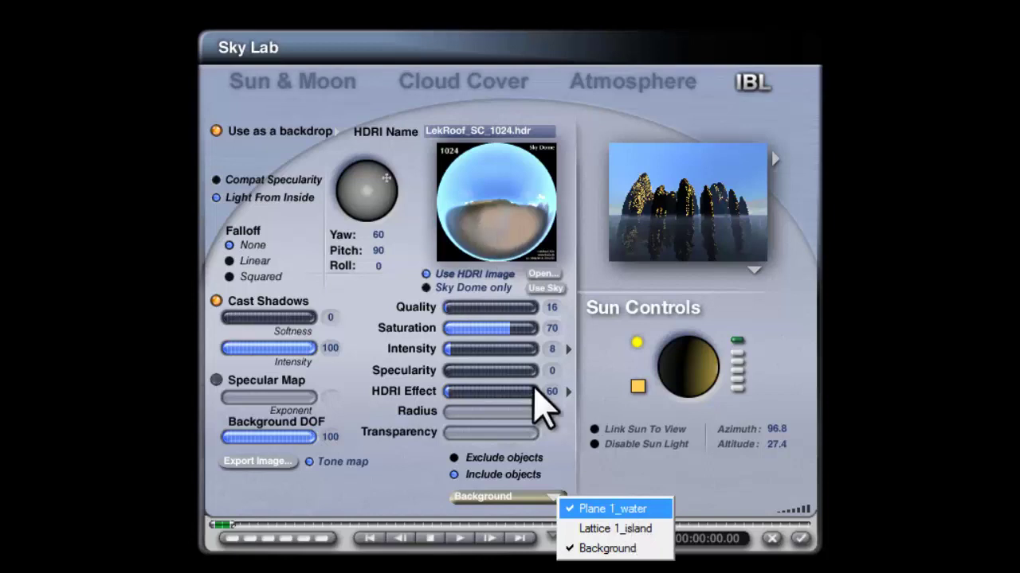
{"action": "left_click", "coordinate": [608, 510]}
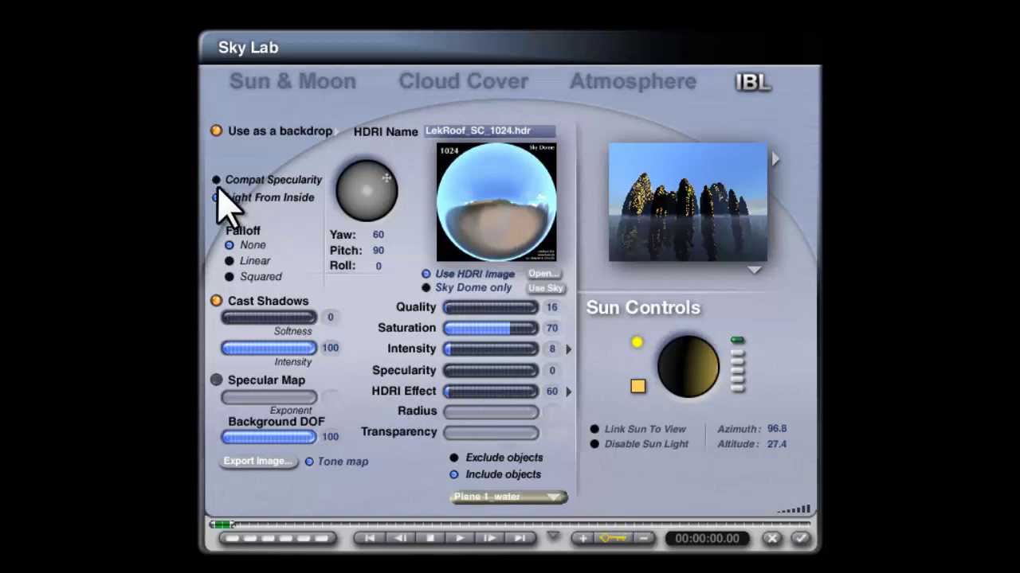
Step: Turn off IBL shadow casting and the sun light in the Sky Lab, and switch the atmosphere off
{"action": "left_click", "coordinate": [217, 300]}
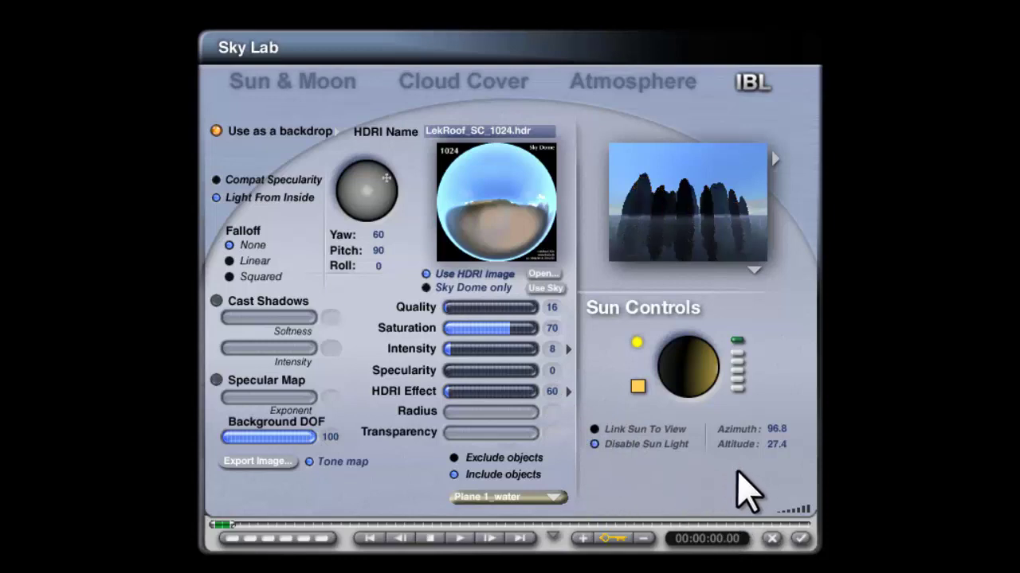
{"action": "left_click", "coordinate": [799, 539]}
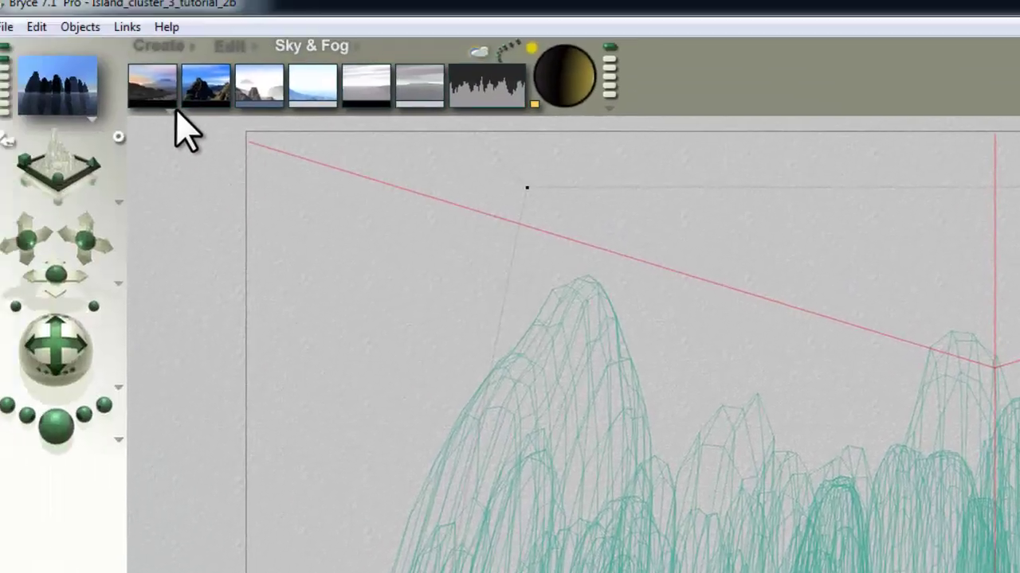
{"action": "left_click", "coordinate": [182, 125]}
{"action": "left_click", "coordinate": [231, 192]}
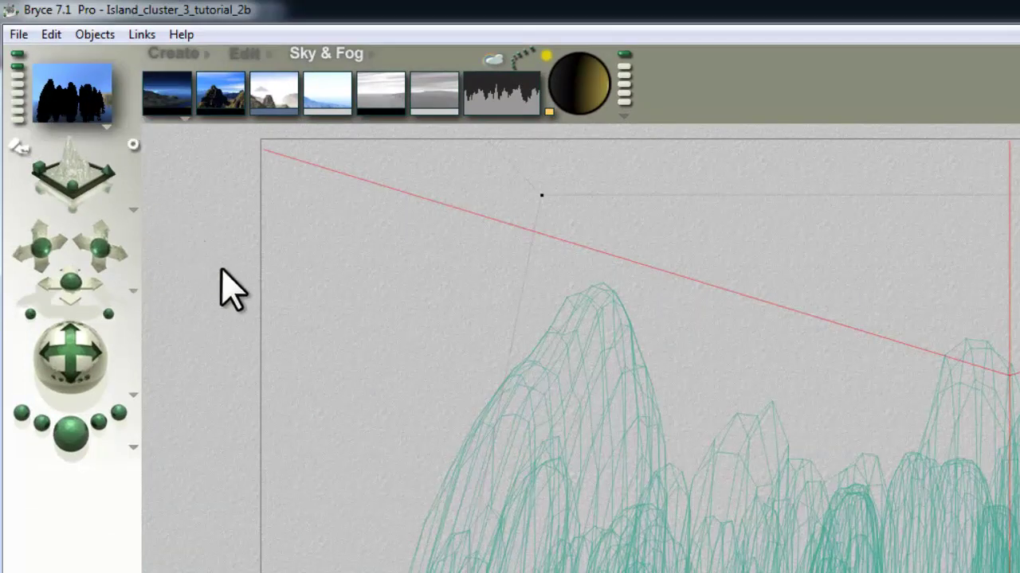
Step: Set the render options to Premium (Effect AntiAliasing) with 4 rays per pixel and True Ambience on
{"action": "left_click", "coordinate": [133, 451]}
{"action": "left_click", "coordinate": [212, 555]}
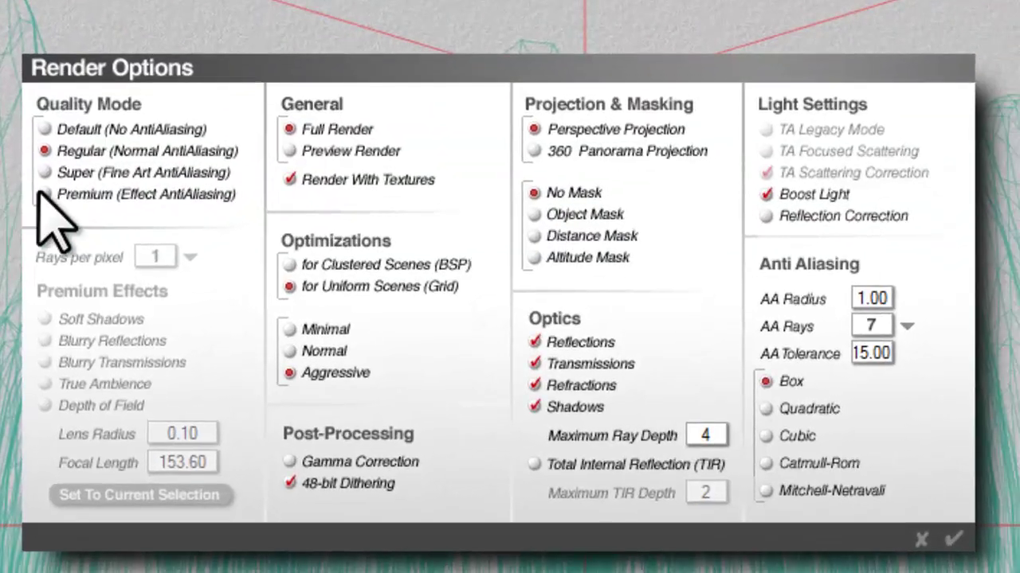
{"action": "left_click", "coordinate": [44, 195]}
{"action": "double_click", "coordinate": [155, 257]}
{"action": "type", "text": "4"}
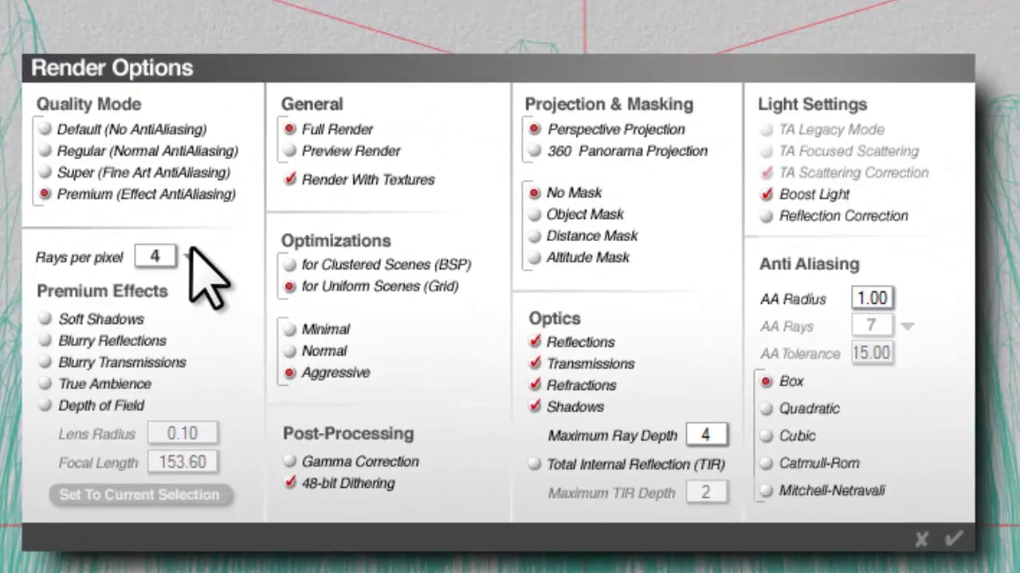
{"action": "left_click", "coordinate": [75, 384]}
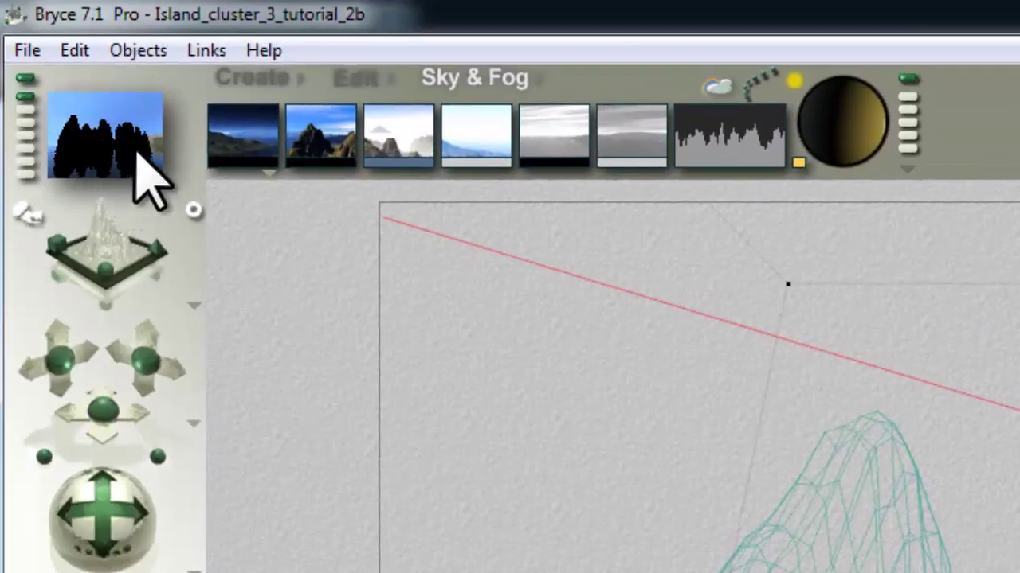
Step: Set the nano preview rendering to Medium quality
{"action": "left_click", "coordinate": [155, 191]}
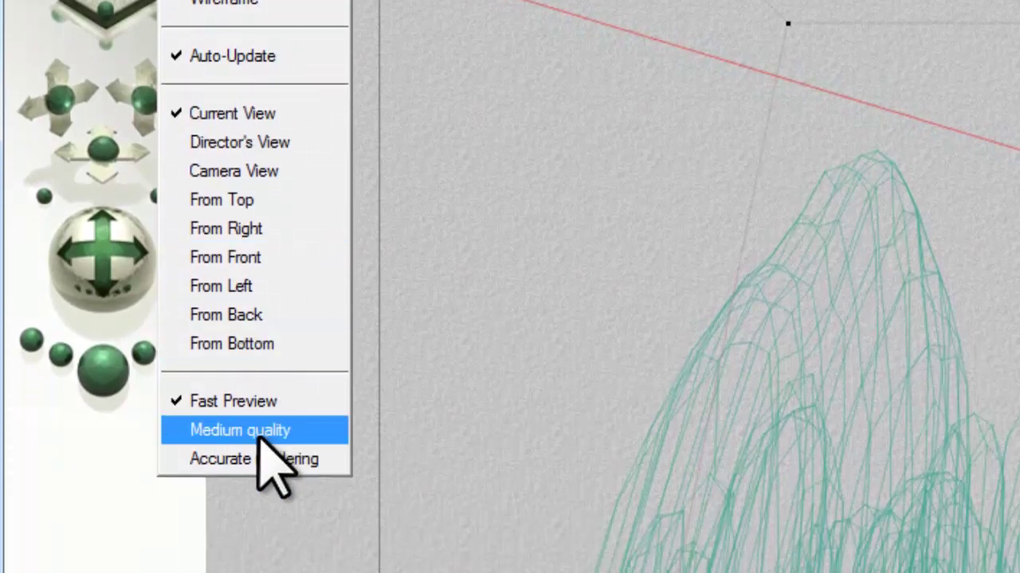
{"action": "left_click", "coordinate": [258, 440]}
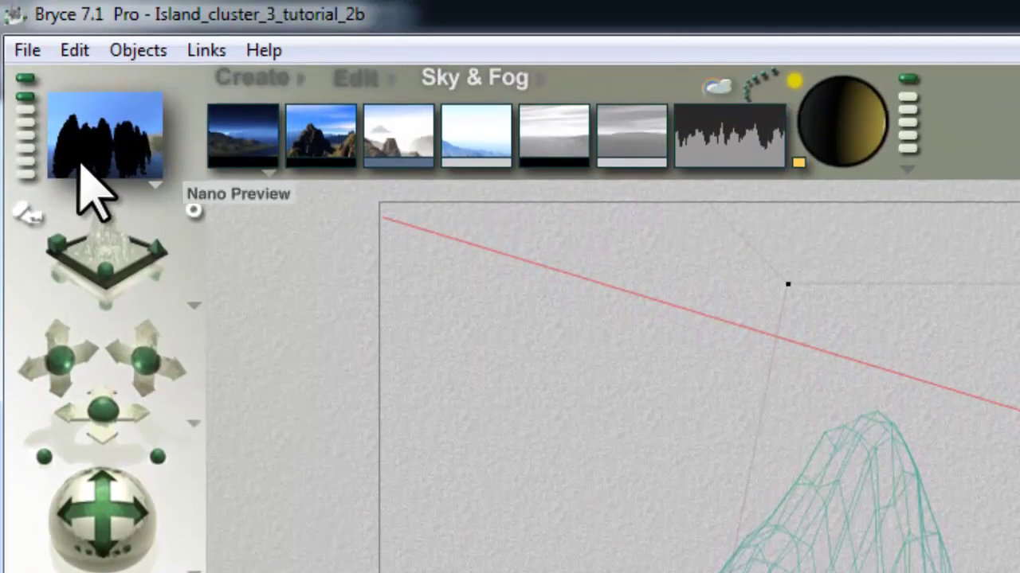
Step: Turn on True ambience optimization for the HDRI Effect in the Sky Lab and render the scene
{"action": "left_click", "coordinate": [714, 92]}
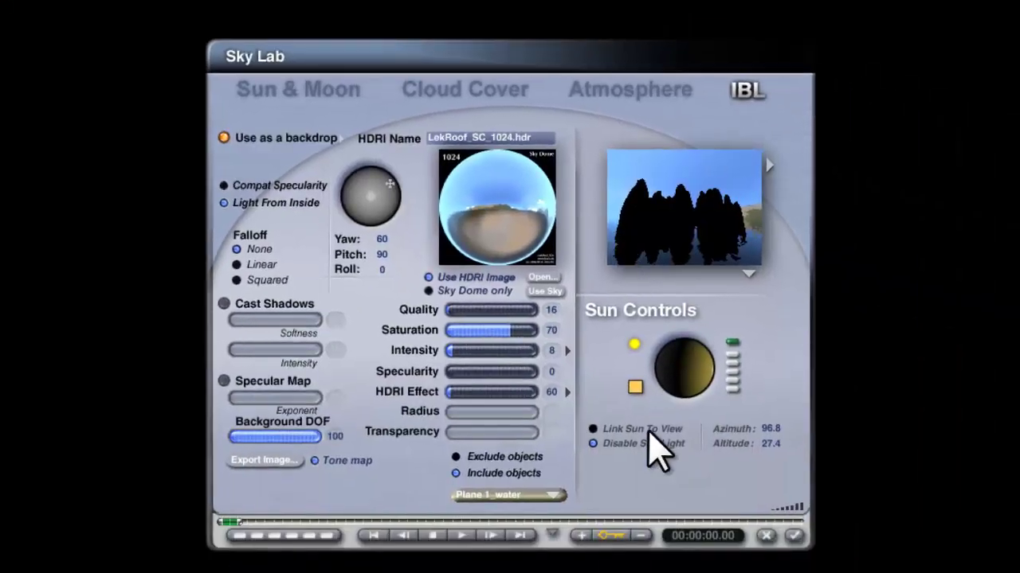
{"action": "left_click", "coordinate": [568, 391]}
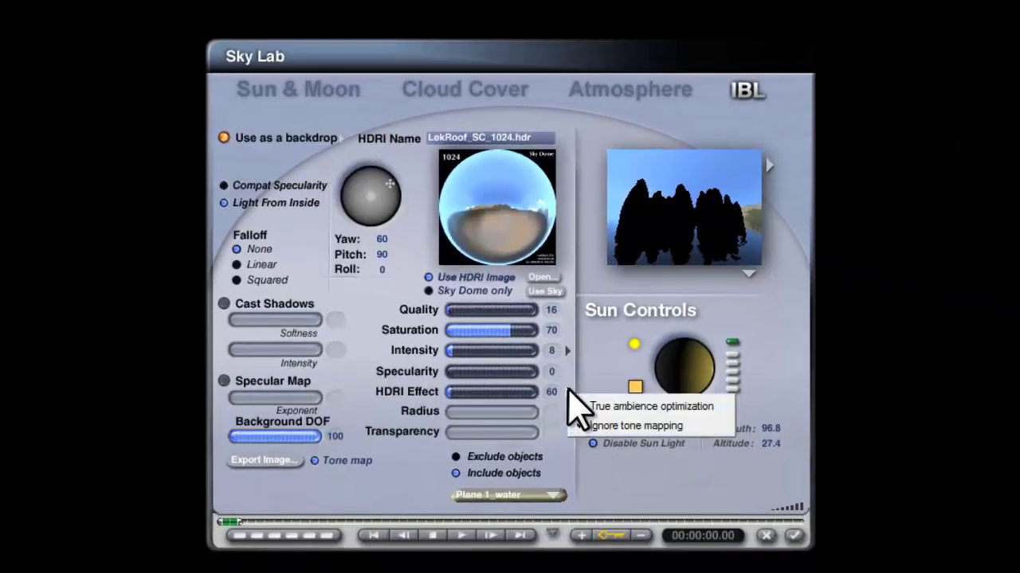
{"action": "left_click", "coordinate": [650, 406]}
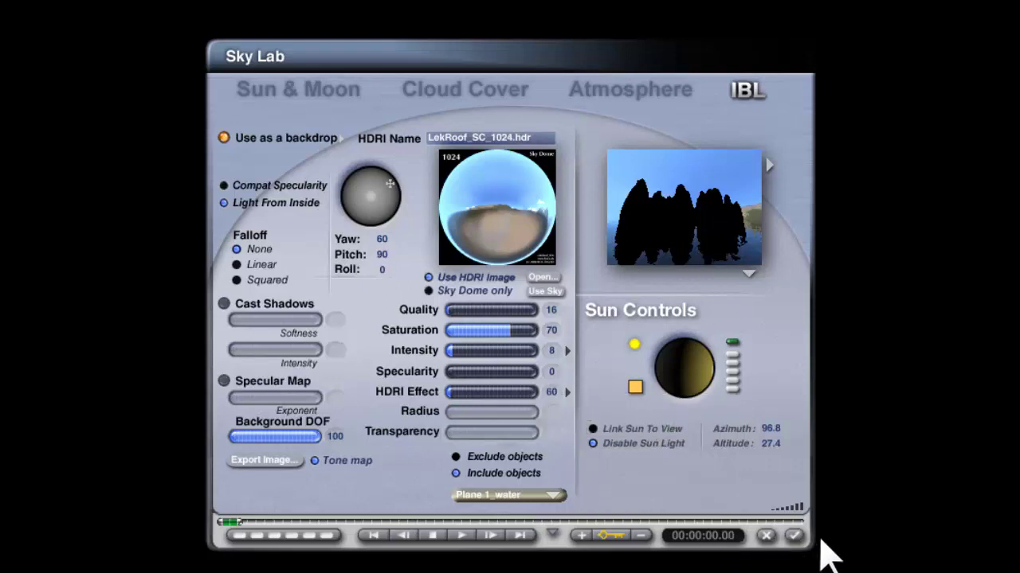
{"action": "left_click", "coordinate": [793, 536]}
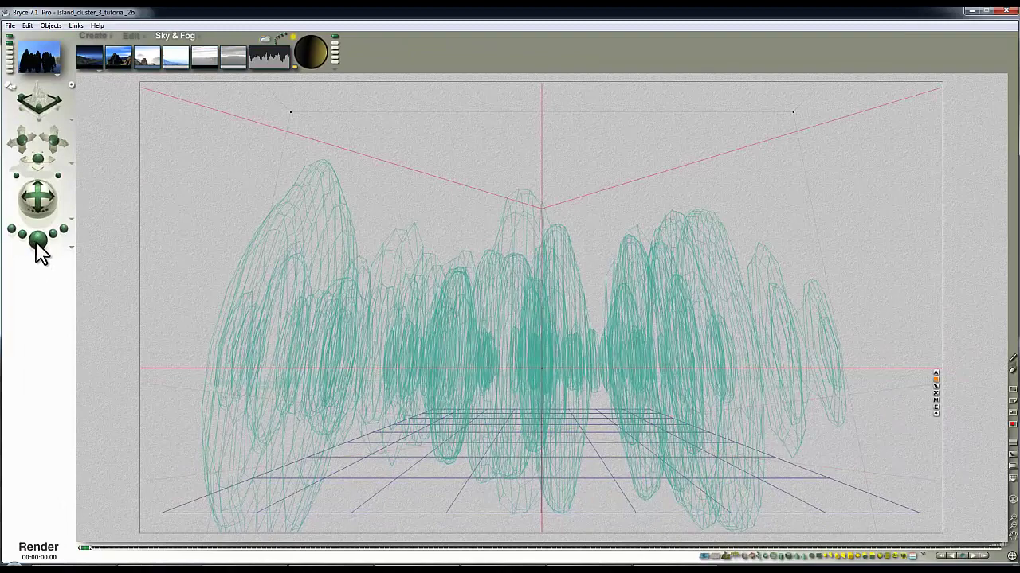
{"action": "left_click", "coordinate": [37, 240]}
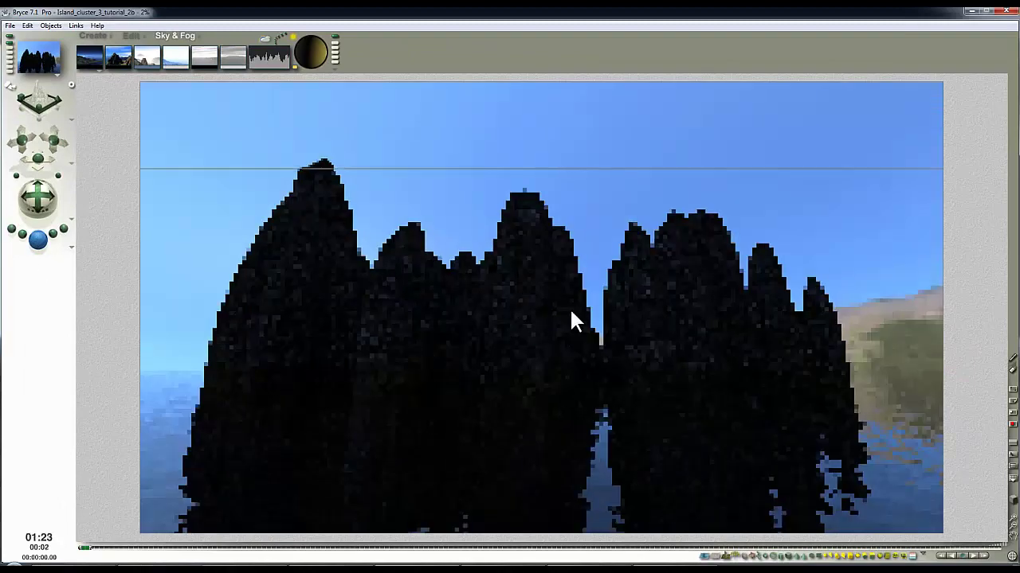
Step: Set the HDRI Effect to 120 in the Sky Lab's IBL settings and apply it
{"action": "left_click", "coordinate": [265, 39]}
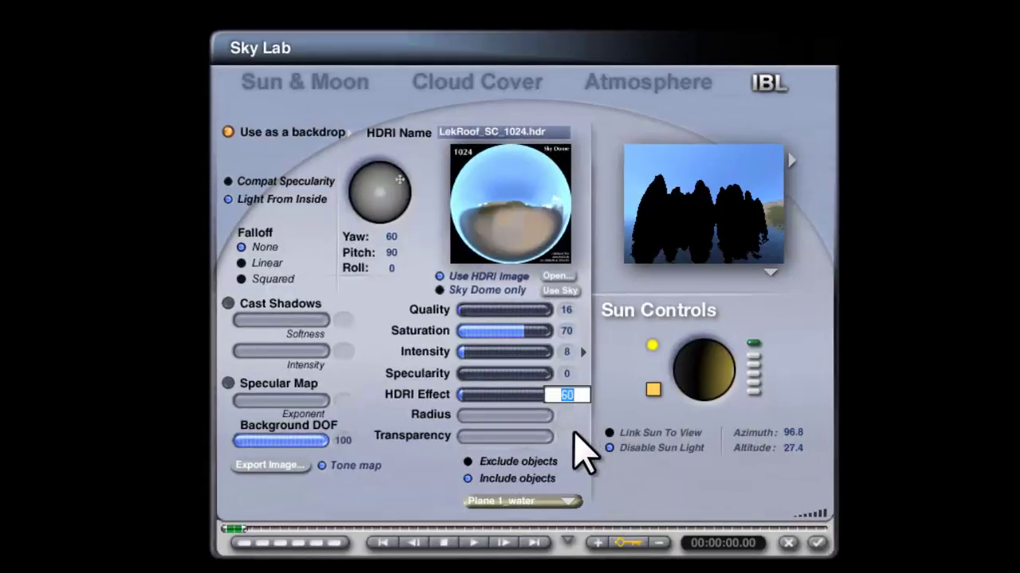
{"action": "key", "text": "Return"}
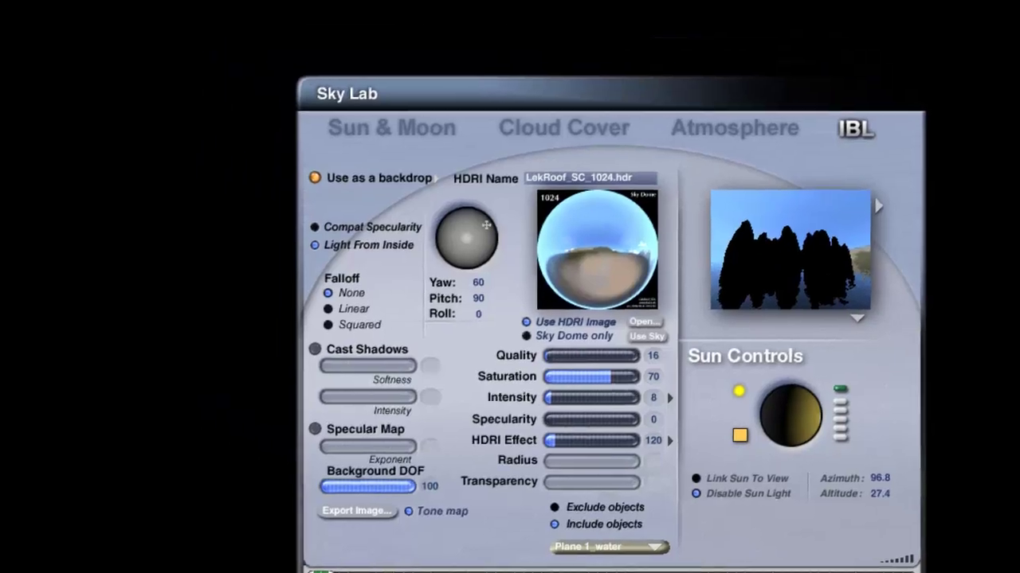
{"action": "left_click", "coordinate": [817, 544]}
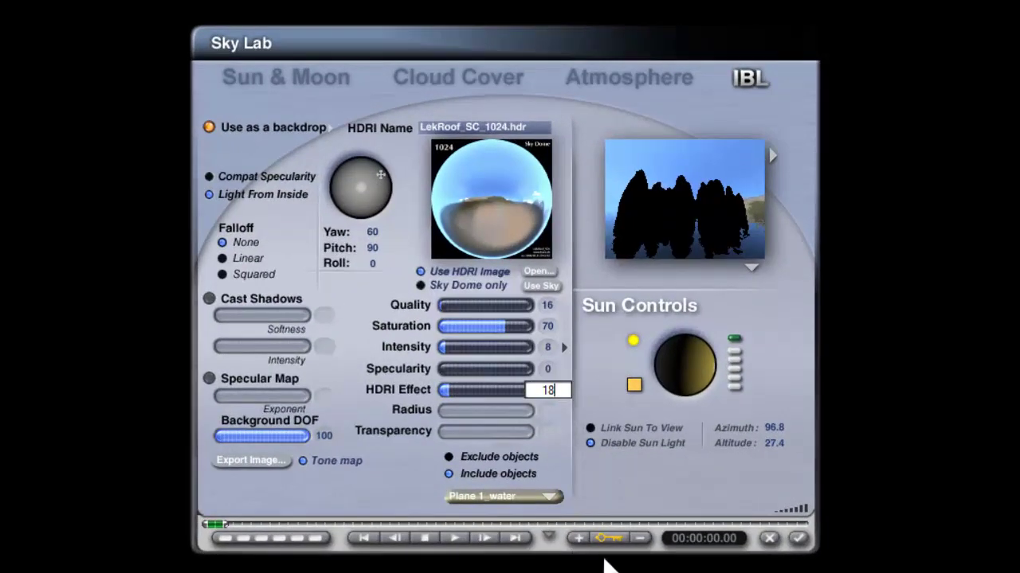
Step: Set the HDRI Effect to 300, apply it and render the scene to check the ambient light on the islands
{"action": "left_click_drag", "start_coordinate": [569, 394], "coordinate": [468, 403]}
{"action": "type", "text": "300"}
{"action": "key", "text": "Return"}
{"action": "left_click", "coordinate": [796, 540]}
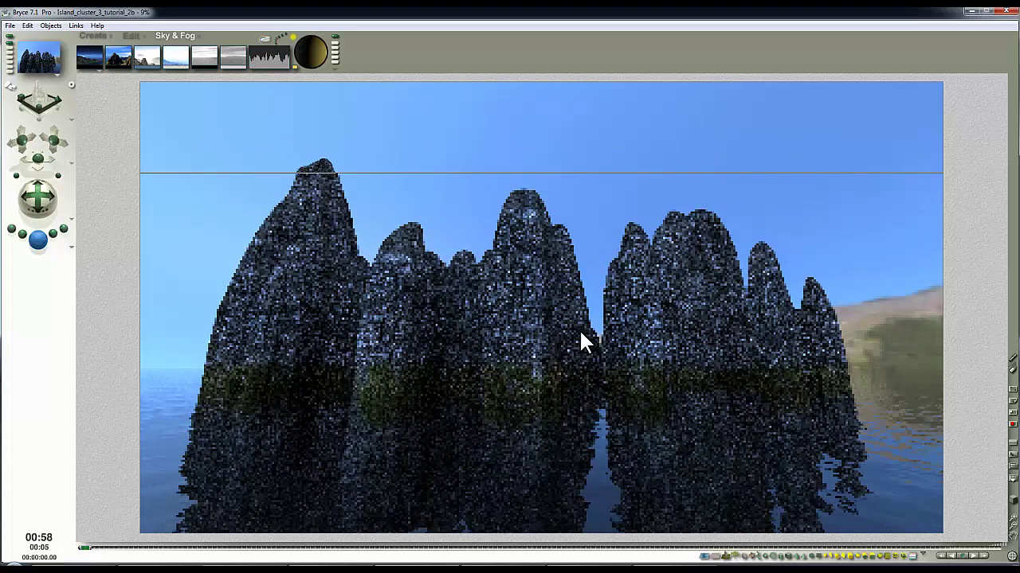
{"action": "left_click", "coordinate": [490, 311]}
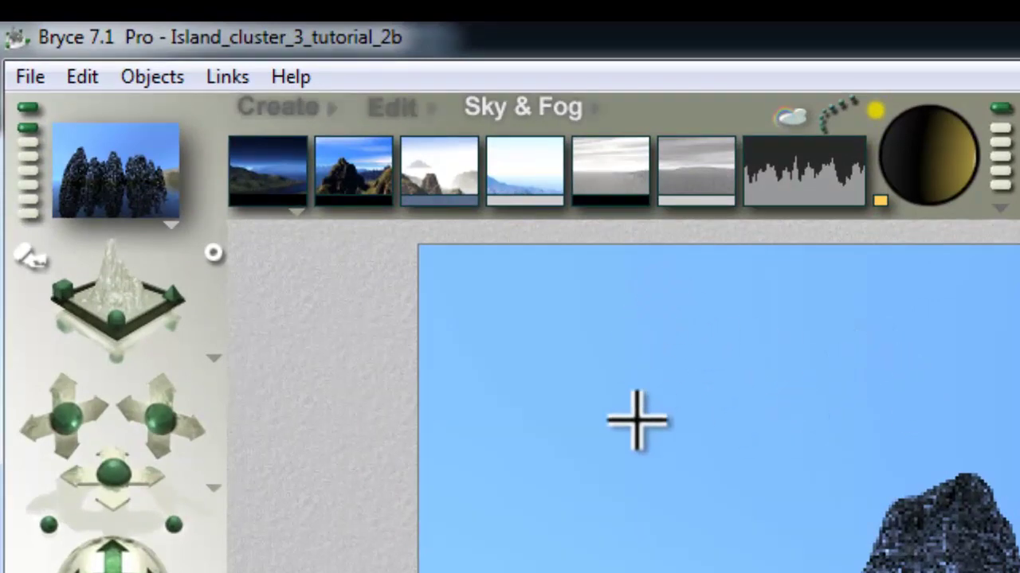
Step: Switch the sky mode to the sunset-coloured sky and set the sun's Shadow Softness to 10 in the Sky Lab
{"action": "left_click", "coordinate": [295, 214]}
{"action": "left_click", "coordinate": [360, 294]}
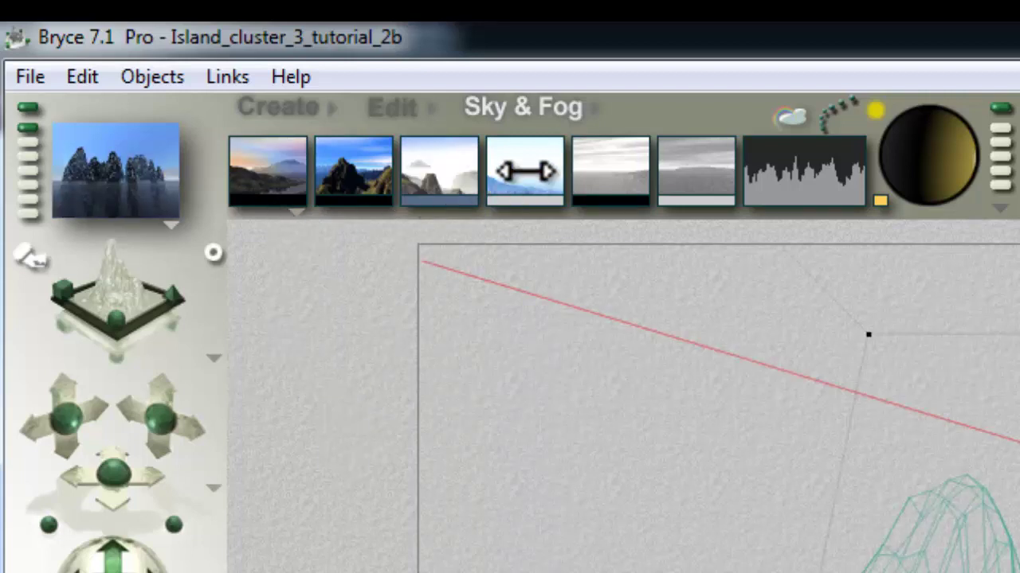
{"action": "left_click", "coordinate": [791, 117]}
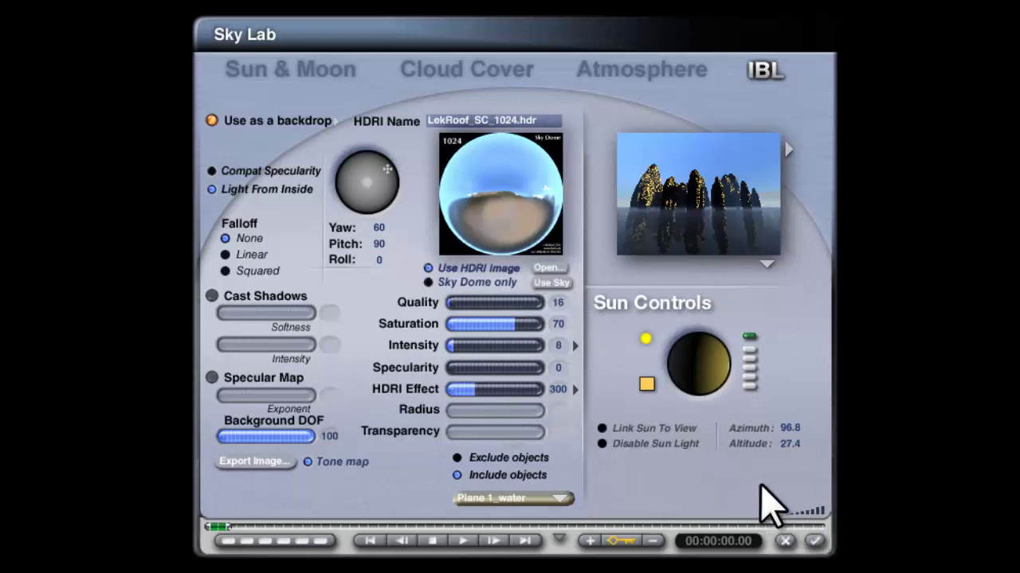
{"action": "left_click", "coordinate": [309, 101]}
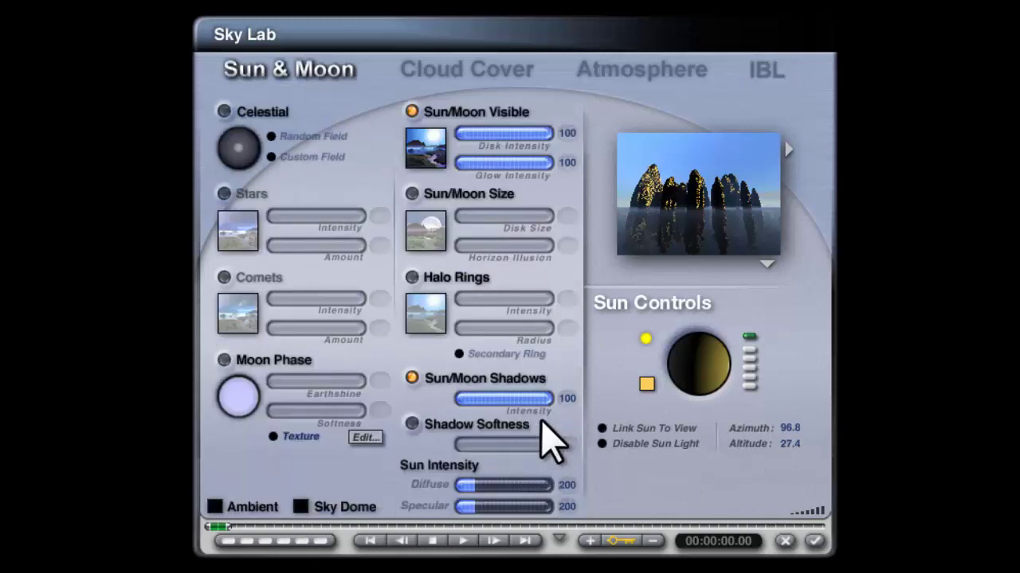
{"action": "left_click", "coordinate": [411, 424]}
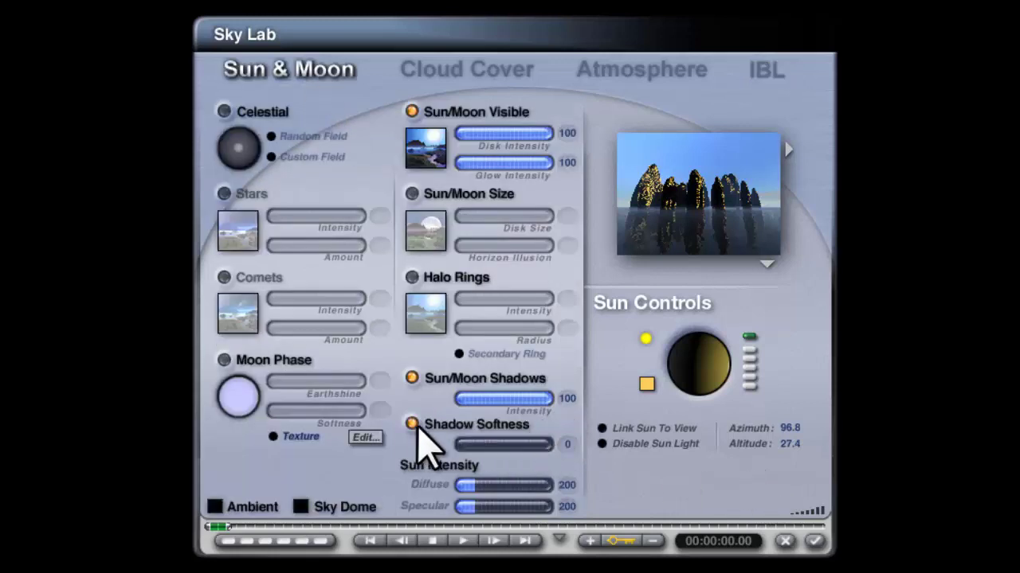
{"action": "left_click", "coordinate": [565, 444]}
{"action": "type", "text": "1"}
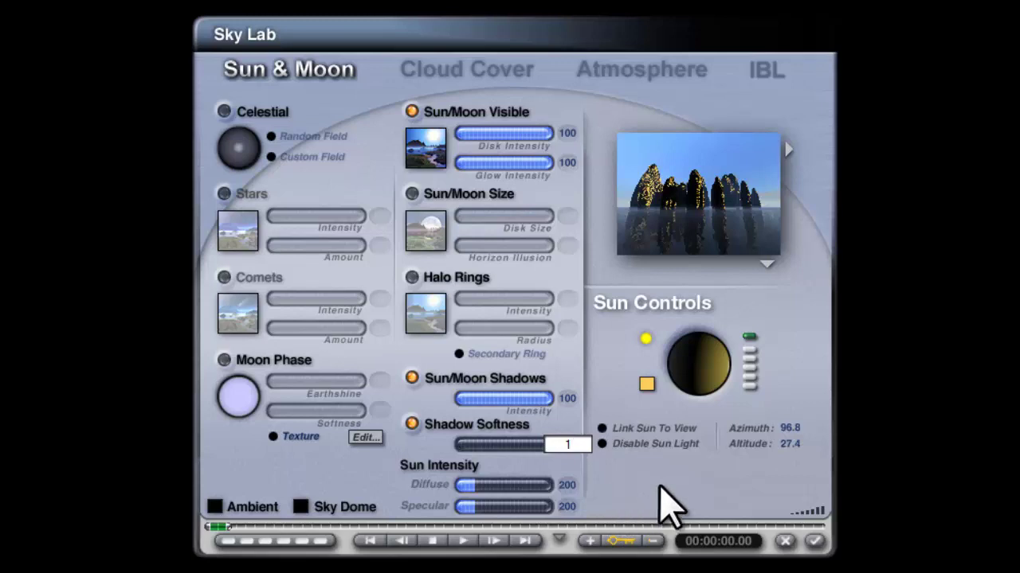
{"action": "type", "text": "0"}
{"action": "key", "text": "Return"}
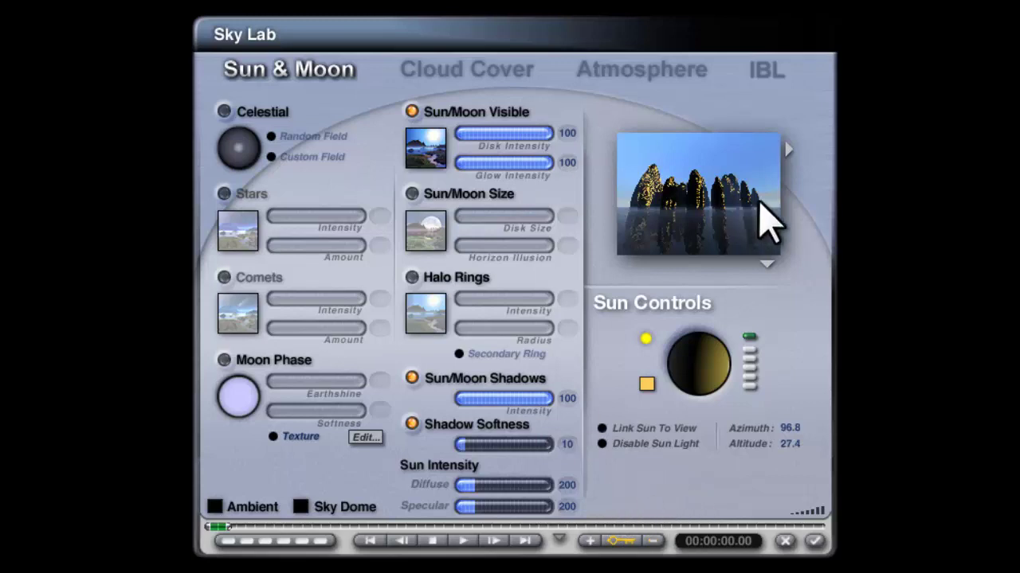
{"action": "left_click", "coordinate": [814, 542]}
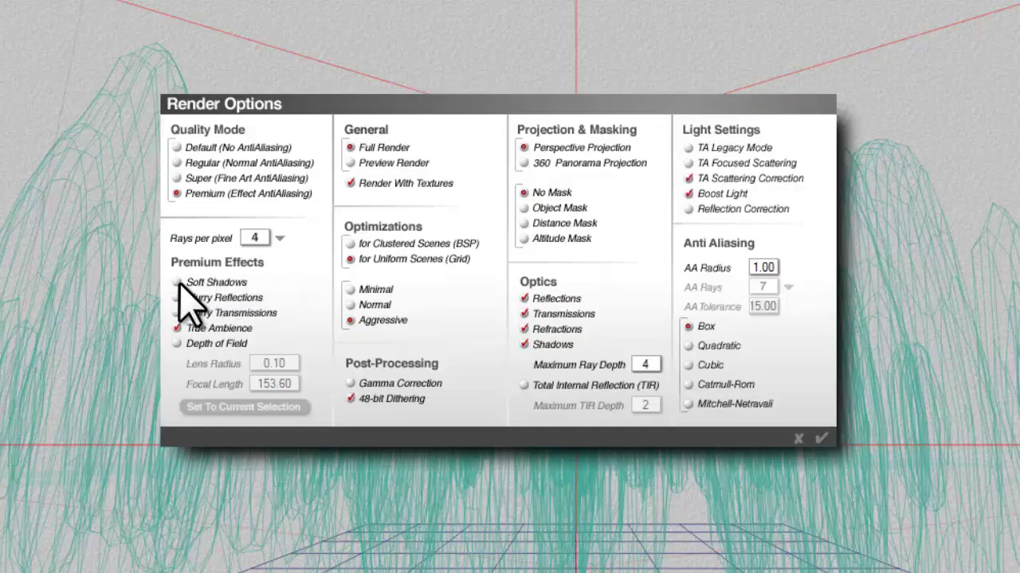
Step: Enable Soft Shadows in the render options, render the scene, and raise the rays per pixel to 64
{"action": "left_click", "coordinate": [177, 282]}
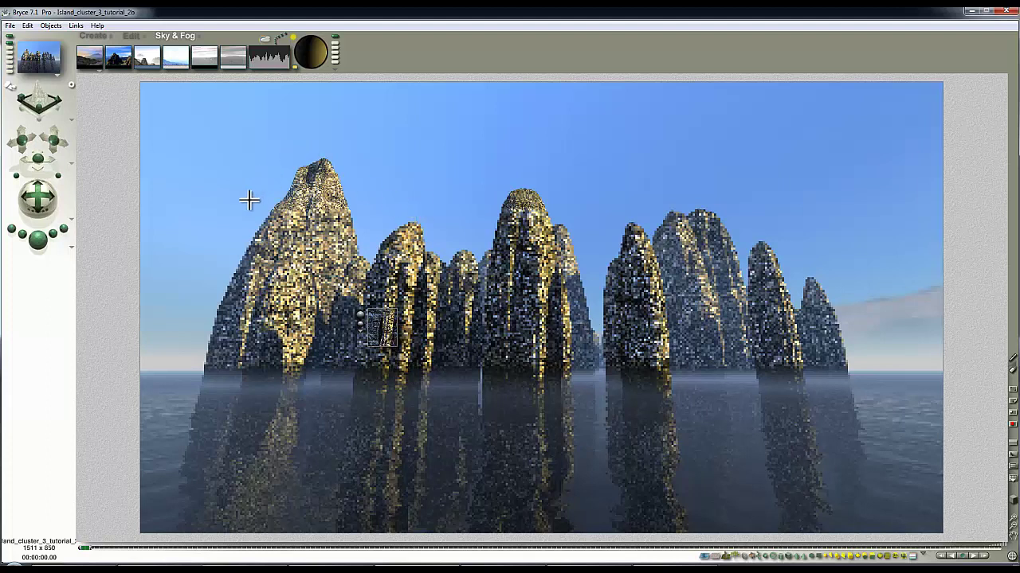
{"action": "left_click", "coordinate": [73, 248]}
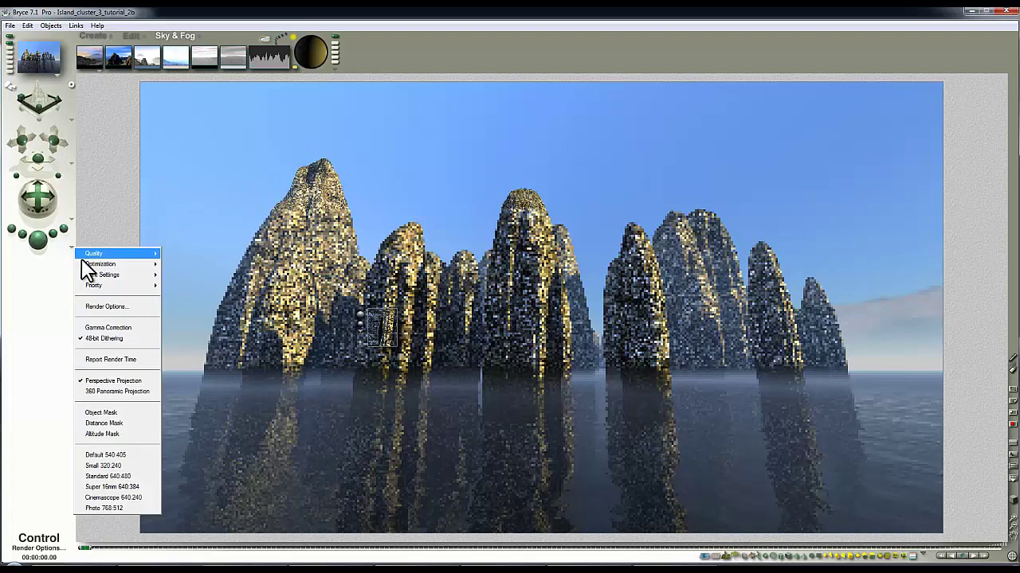
{"action": "left_click", "coordinate": [100, 307]}
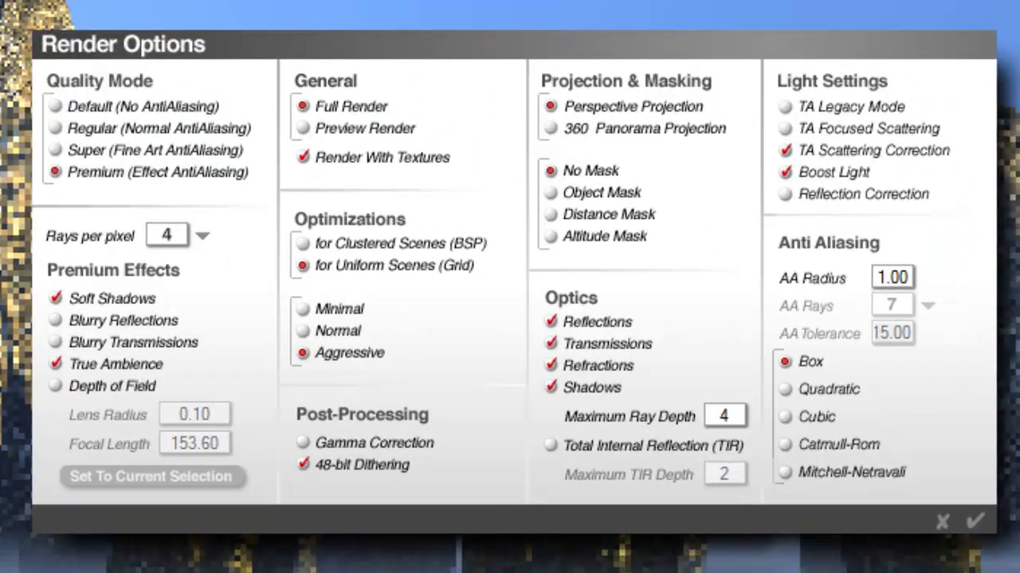
{"action": "left_click", "coordinate": [203, 235]}
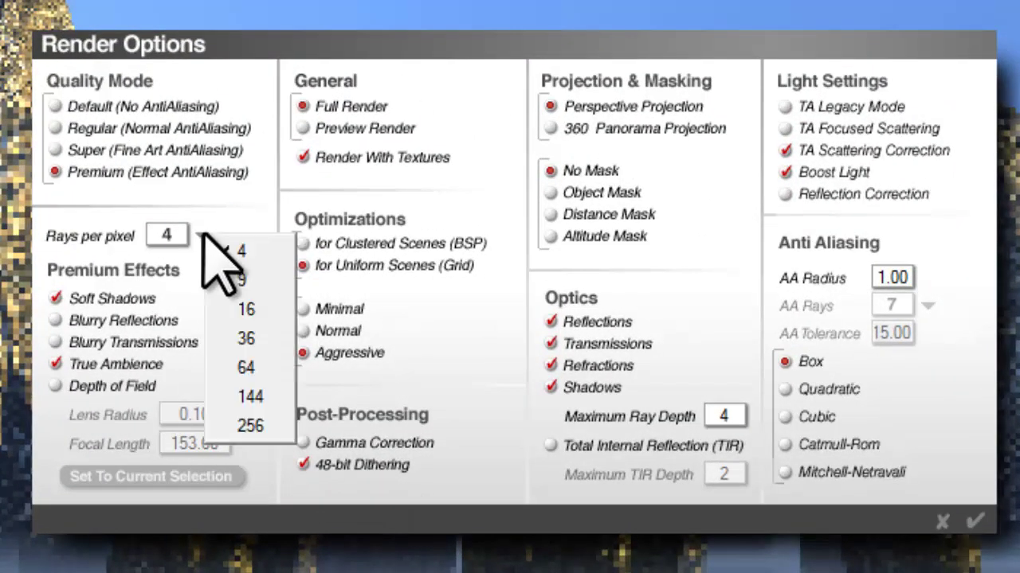
{"action": "left_click", "coordinate": [253, 368]}
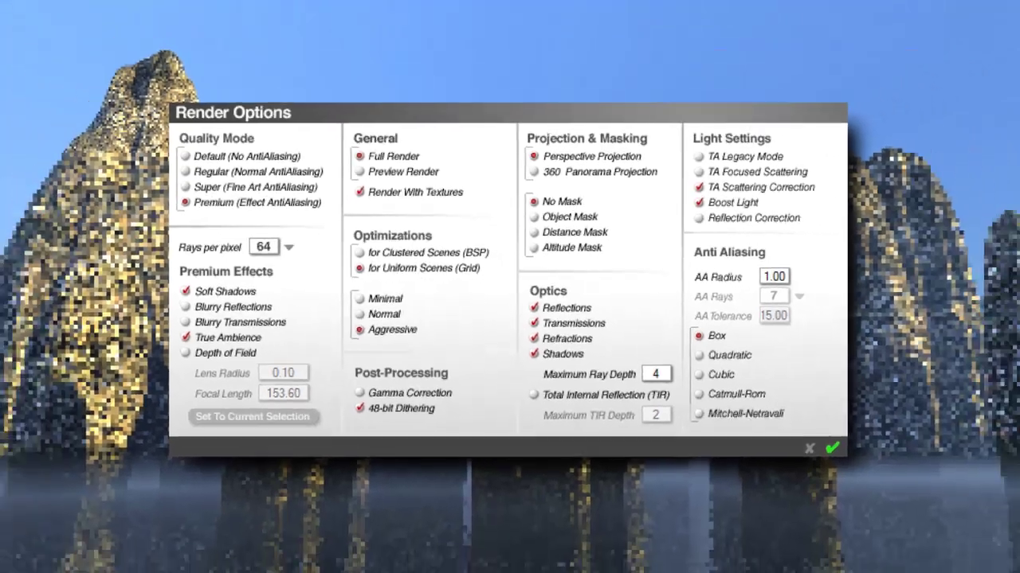
{"action": "left_click", "coordinate": [975, 521]}
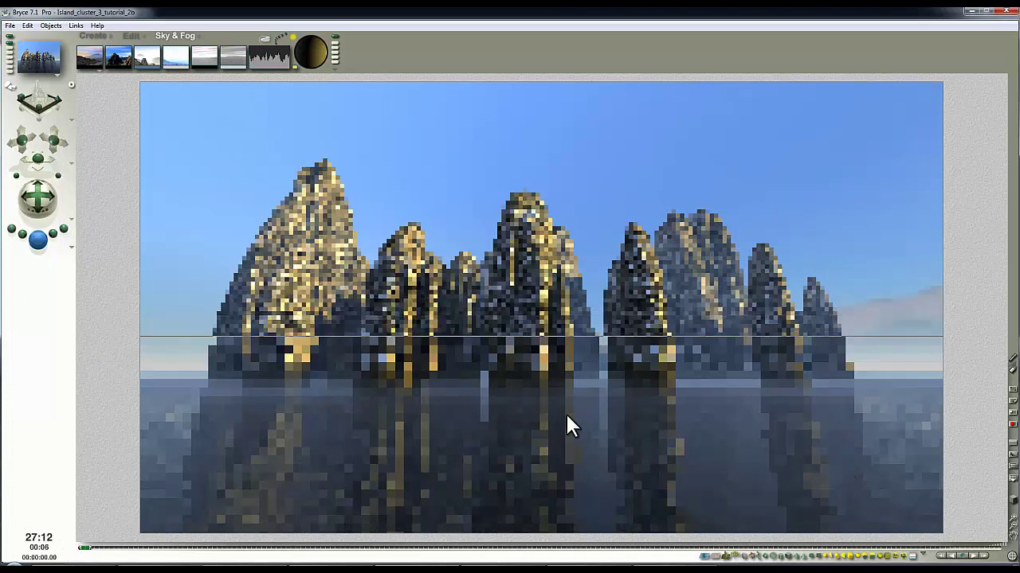
Step: Render only a small area of the water reflection below the tall island right of centre
{"action": "left_click_drag", "start_coordinate": [625, 419], "coordinate": [683, 470]}
{"action": "left_click", "coordinate": [620, 428]}
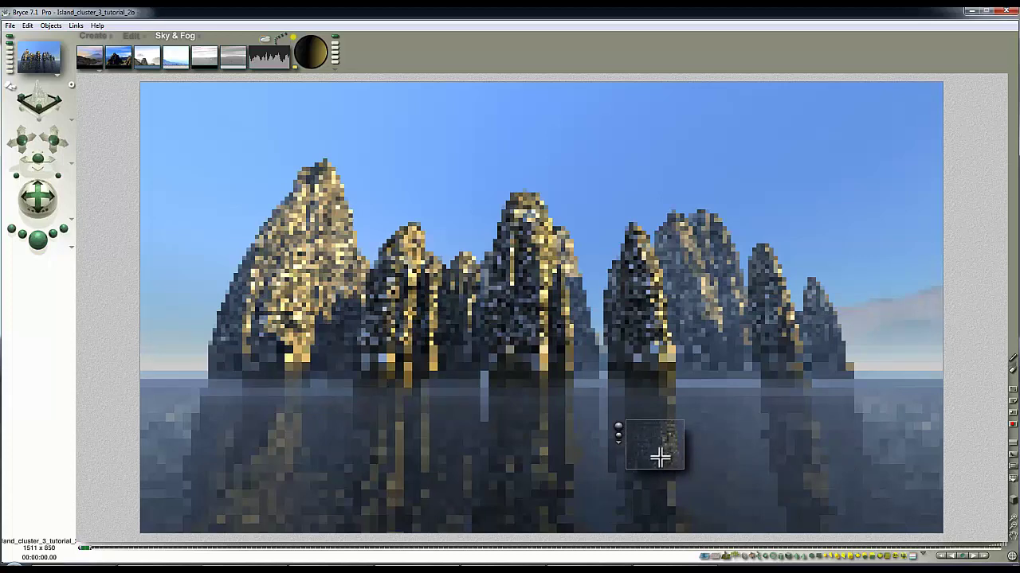
{"action": "left_click", "coordinate": [615, 433]}
Step: Set the water plane material's Anisotropy to 100 with a black colour in the Materials Lab
{"action": "right_click", "coordinate": [833, 491]}
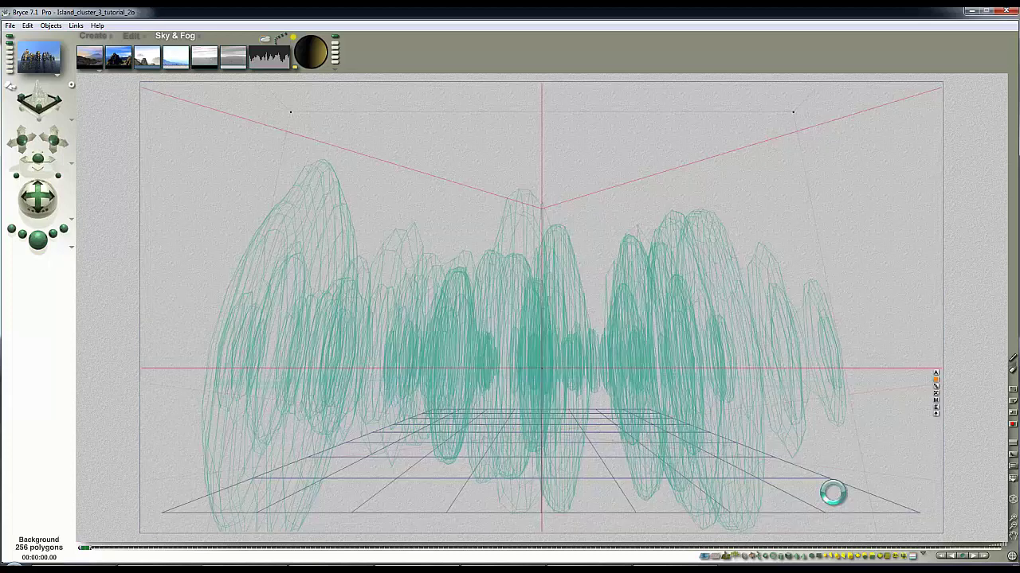
{"action": "left_click", "coordinate": [862, 500]}
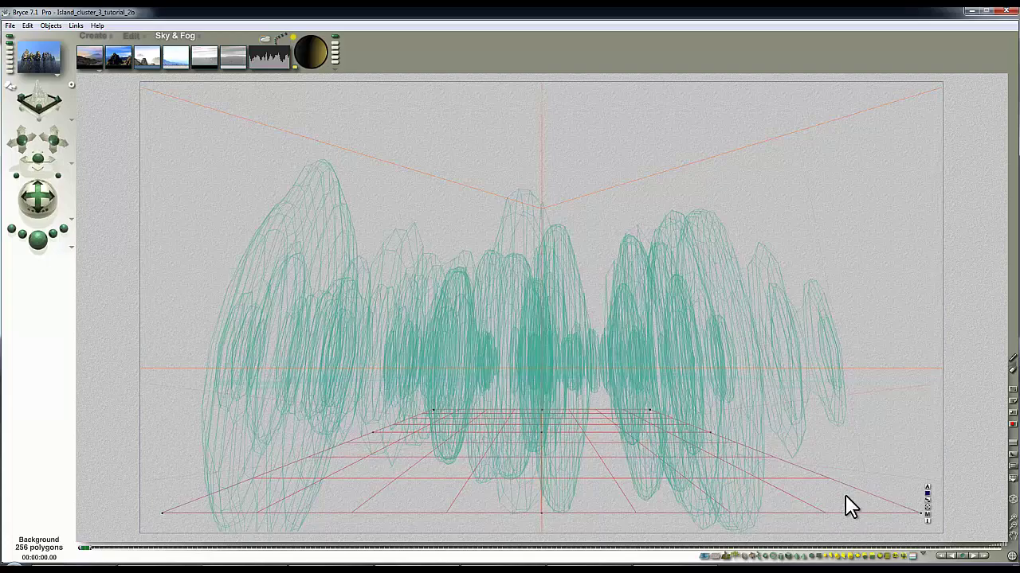
{"action": "left_click", "coordinate": [927, 508]}
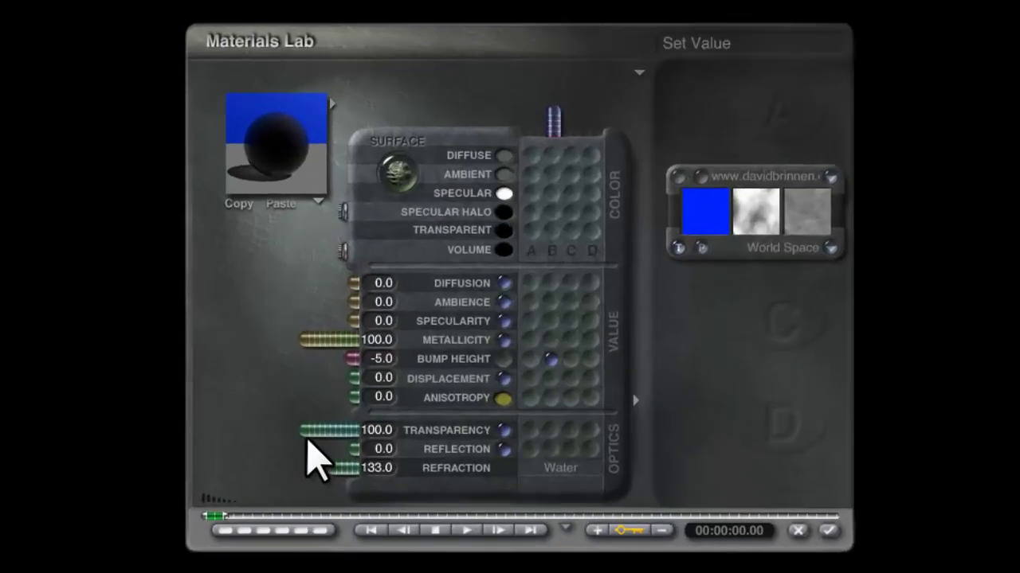
{"action": "left_click", "coordinate": [503, 399]}
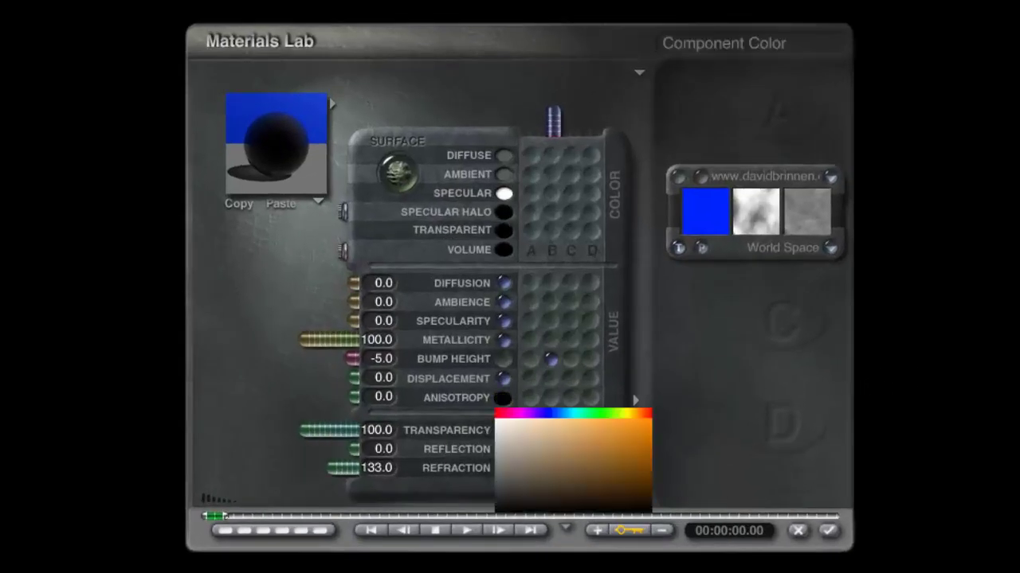
{"action": "left_click_drag", "start_coordinate": [355, 397], "coordinate": [202, 397]}
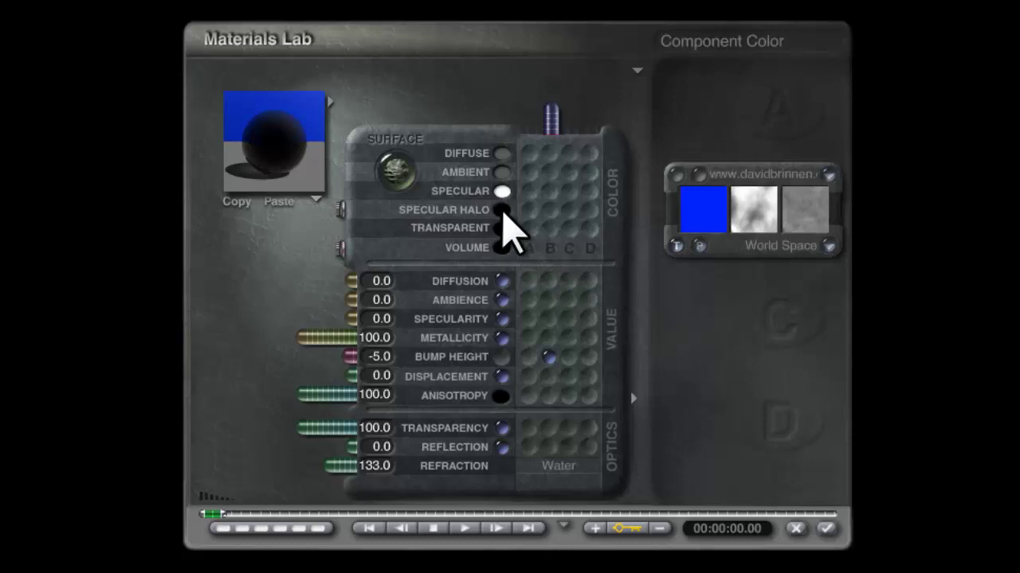
Step: Set the water material's Specular Halo colour to HLS lightness 100, apply it and render the scene
{"action": "left_click", "coordinate": [500, 210]}
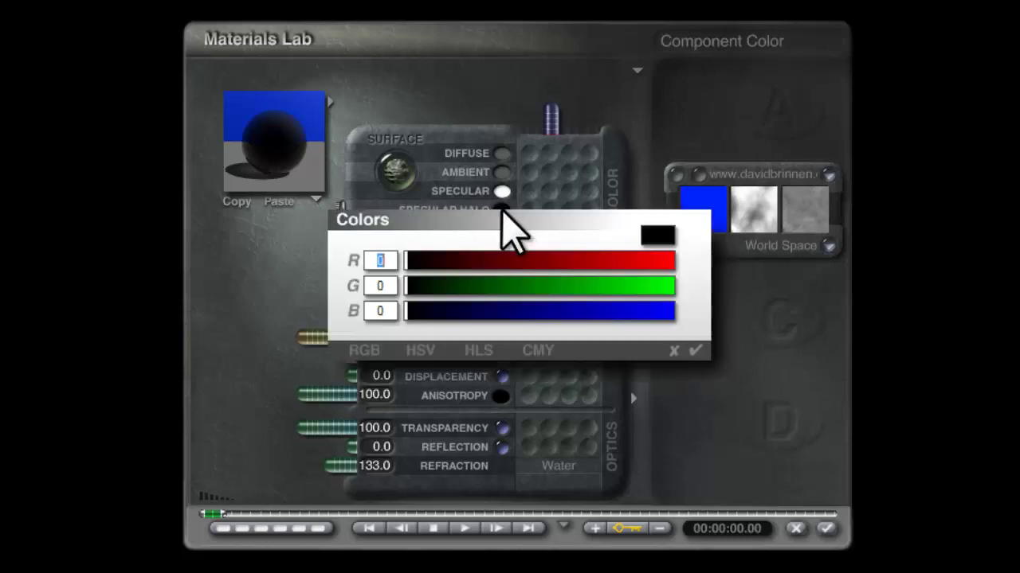
{"action": "left_click", "coordinate": [478, 350]}
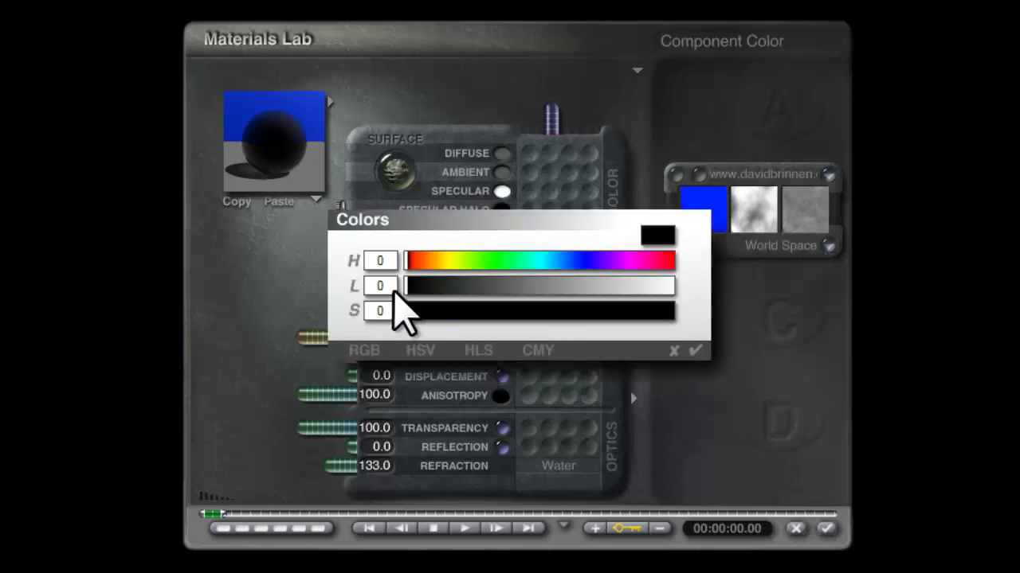
{"action": "left_click", "coordinate": [381, 285]}
{"action": "type", "text": "100"}
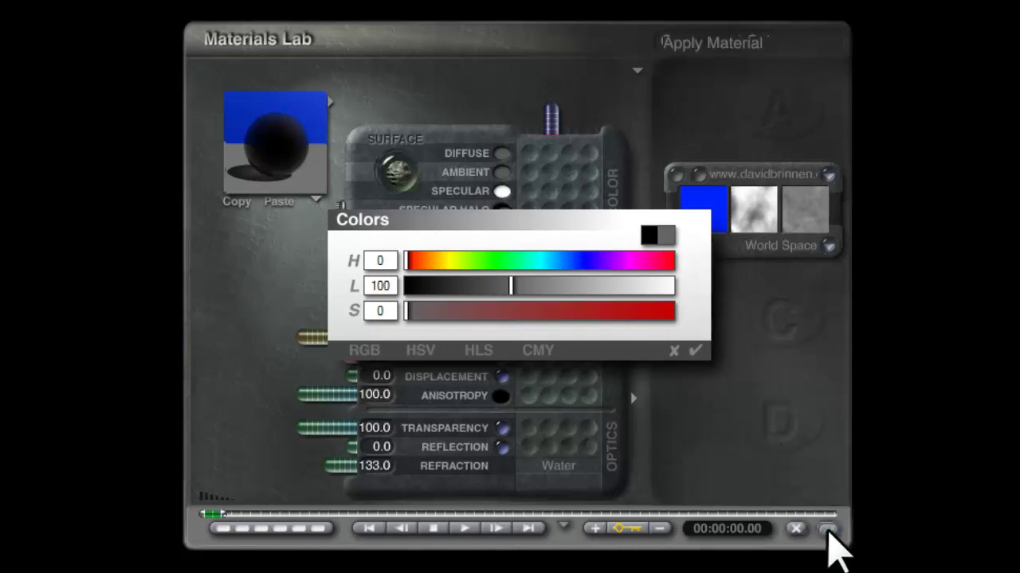
{"action": "left_click", "coordinate": [829, 529]}
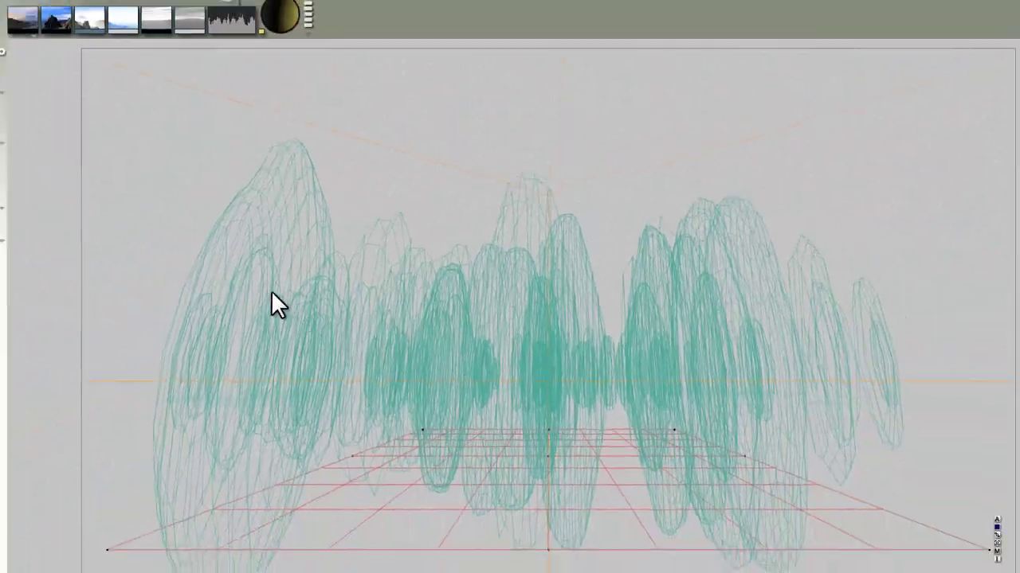
{"action": "key", "text": "ctrl+r"}
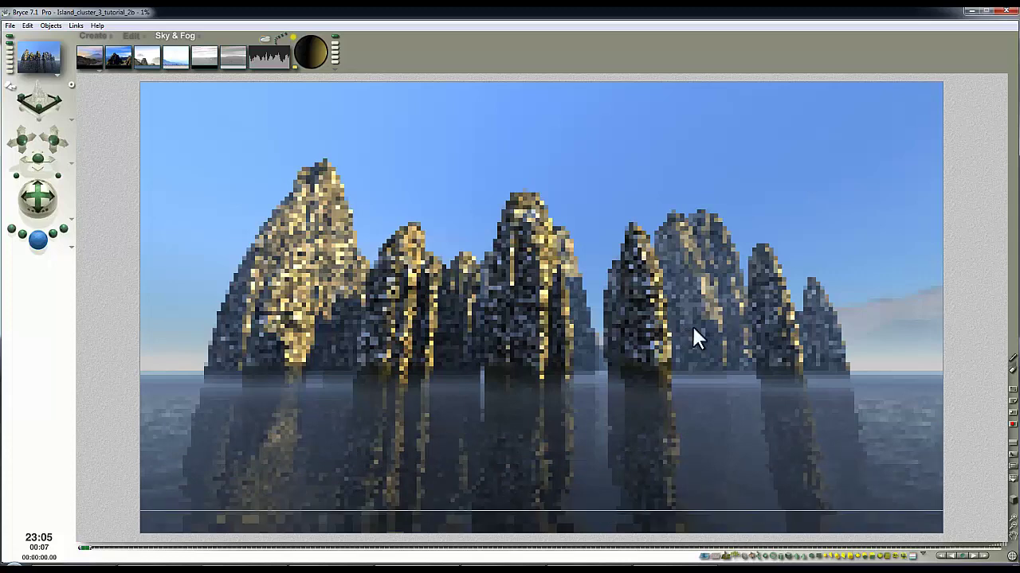
Step: Stop the render and enable Blurry Reflections in the render options
{"action": "left_click", "coordinate": [654, 444]}
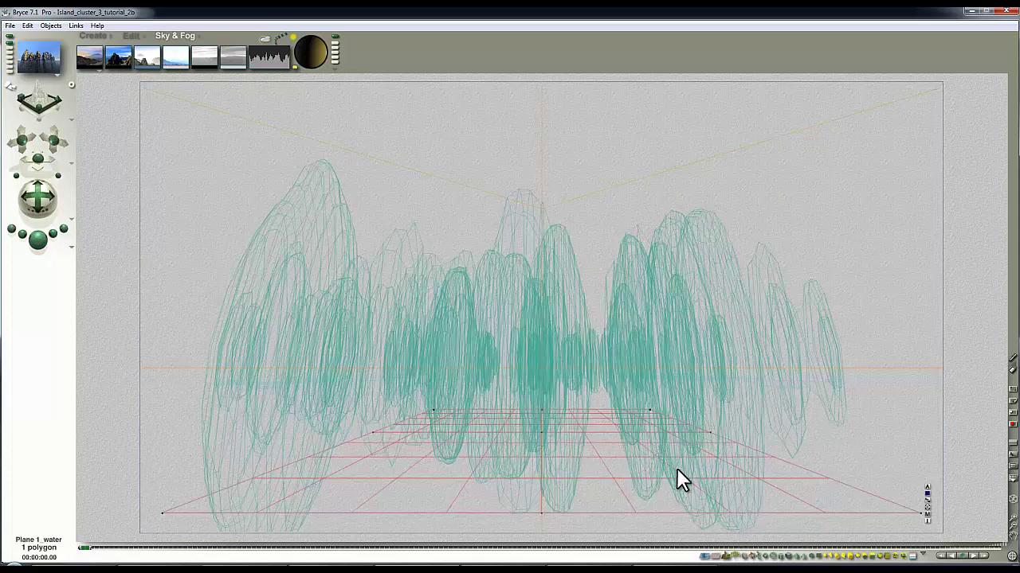
{"action": "left_click", "coordinate": [72, 249]}
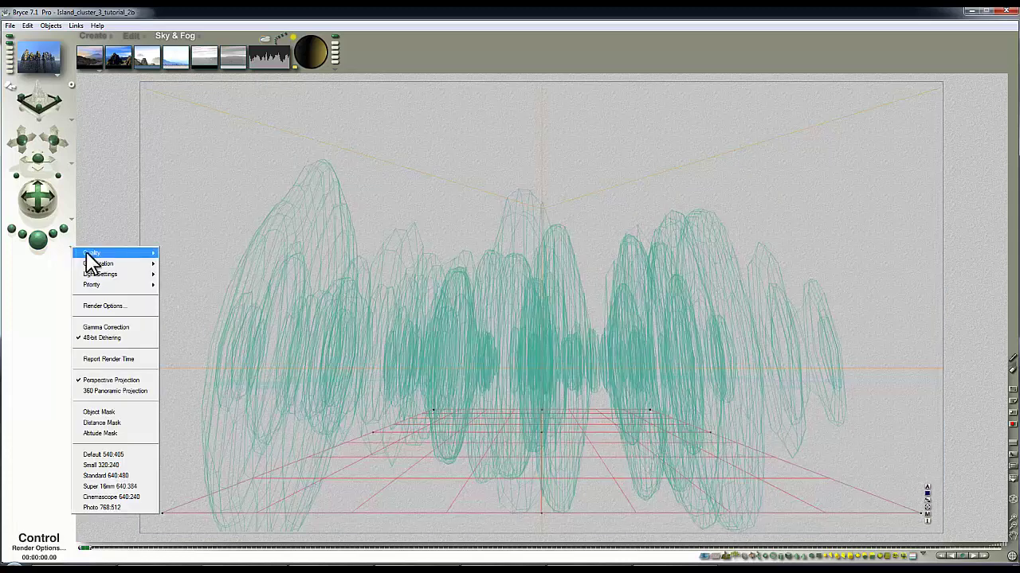
{"action": "left_click", "coordinate": [117, 305]}
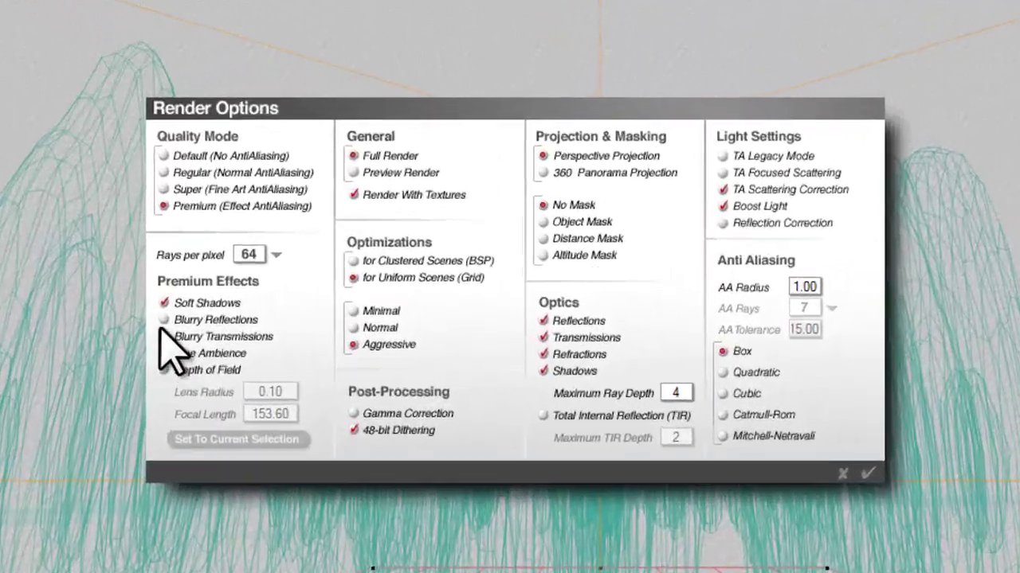
{"action": "left_click", "coordinate": [165, 320]}
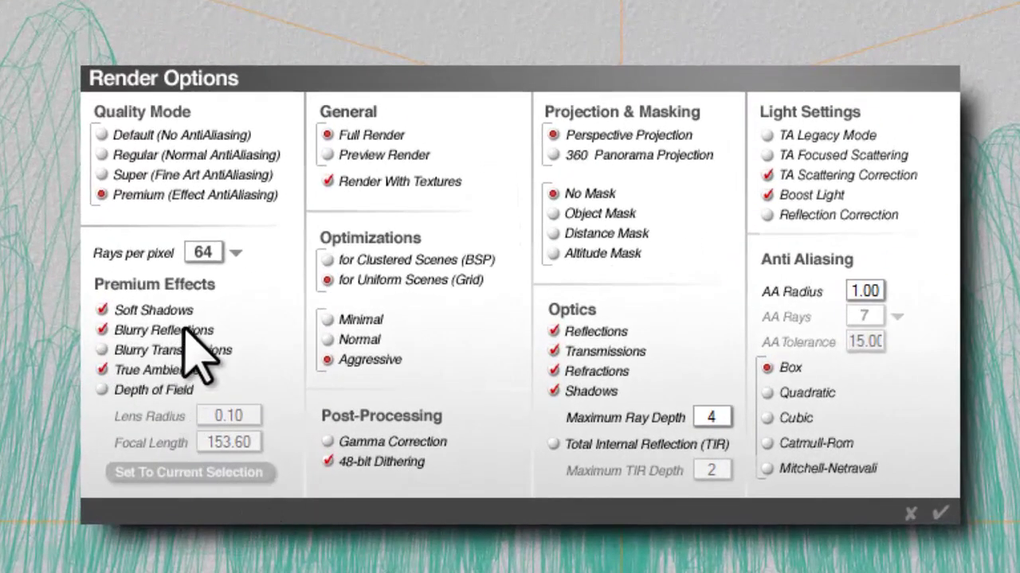
{"action": "left_click", "coordinate": [940, 513]}
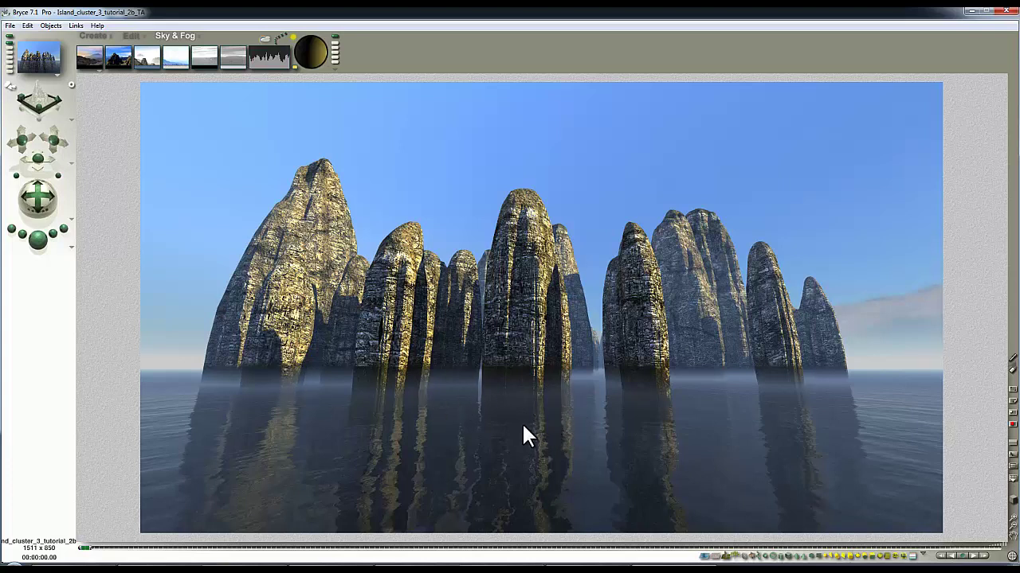
Step: Compare the finished true ambience render with the Island_cluster_3_tutorial_2b render, paying attention to the water reflections
{"action": "mouse_move", "coordinate": [460, 569]}
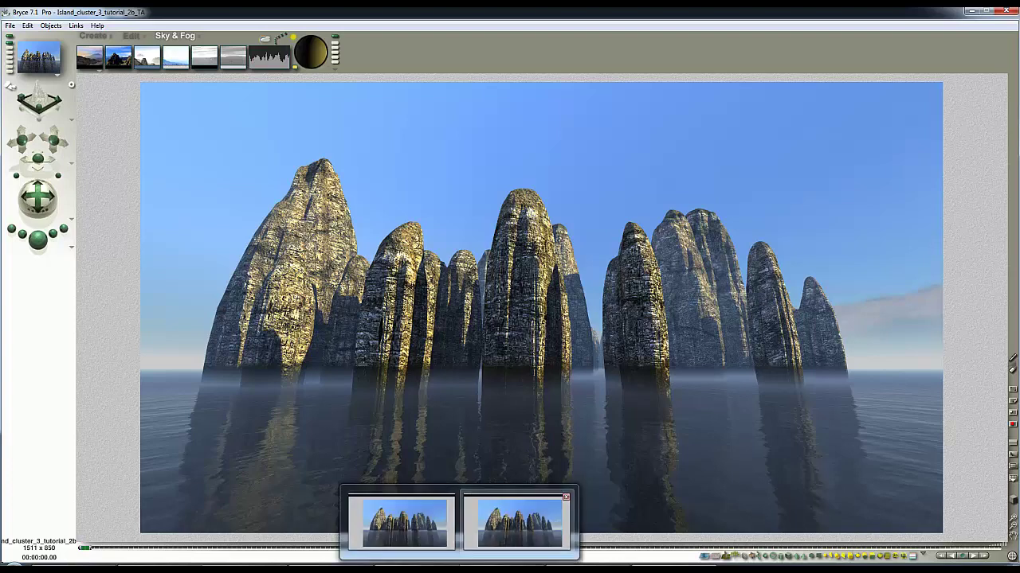
{"action": "left_click", "coordinate": [516, 523]}
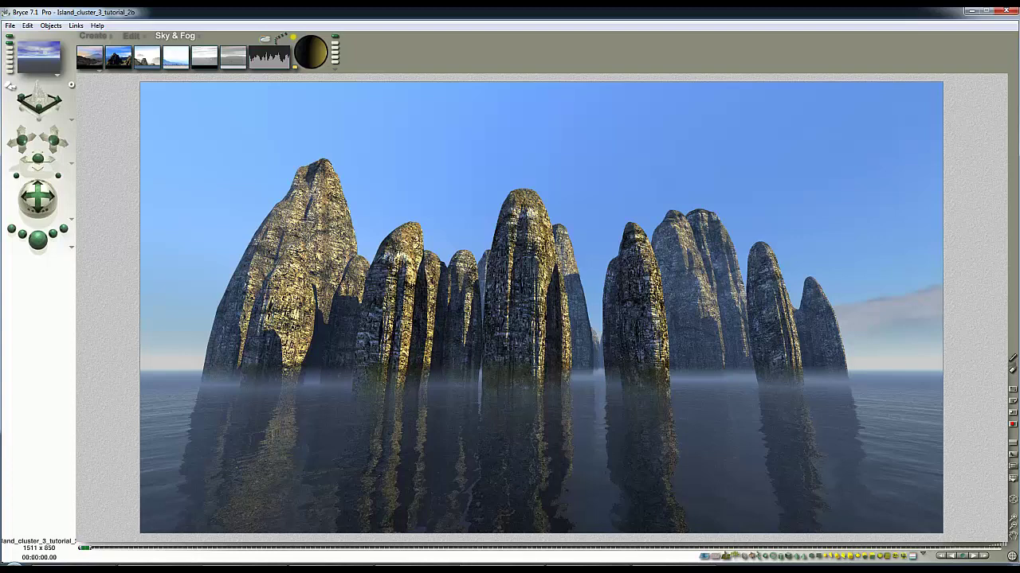
{"action": "mouse_move", "coordinate": [457, 569]}
{"action": "left_click", "coordinate": [403, 526]}
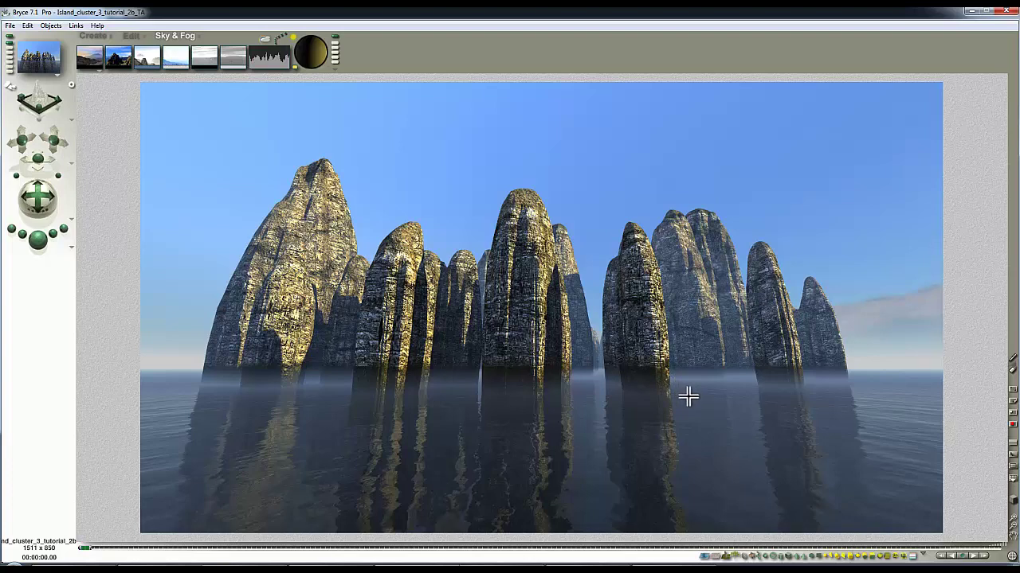
Step: Review the Plane 1_water material's anisotropy and specular halo settings in the Island_cluster_3_tutorial_2b_TA scene
{"action": "key", "text": "Escape"}
{"action": "right_click", "coordinate": [818, 490]}
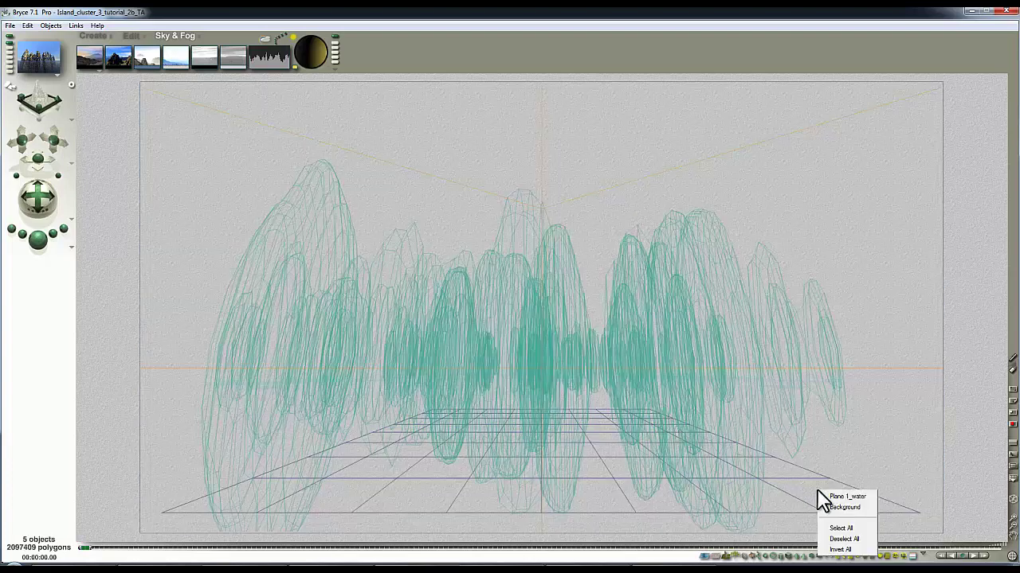
{"action": "left_click", "coordinate": [840, 496]}
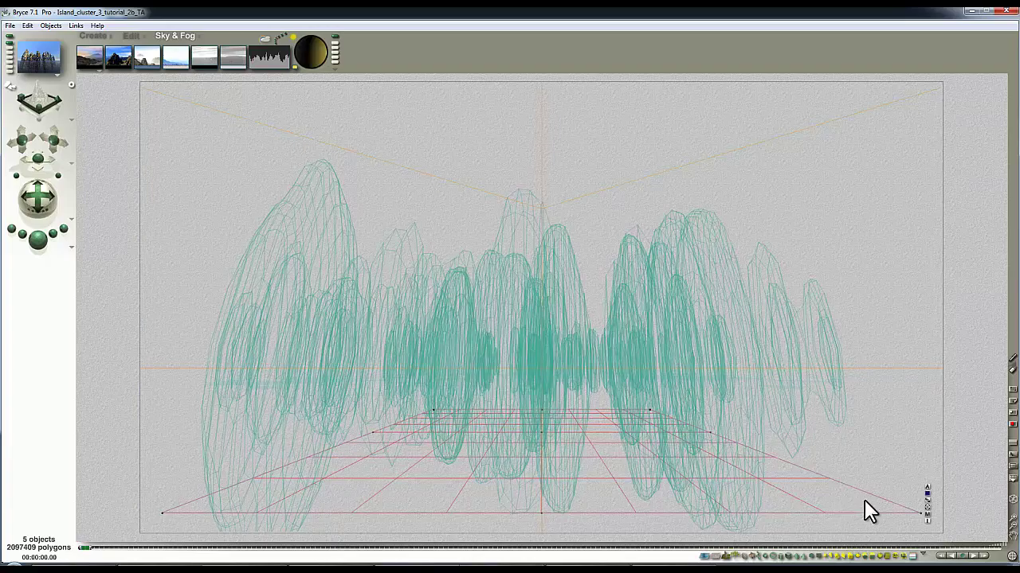
{"action": "left_click", "coordinate": [927, 513]}
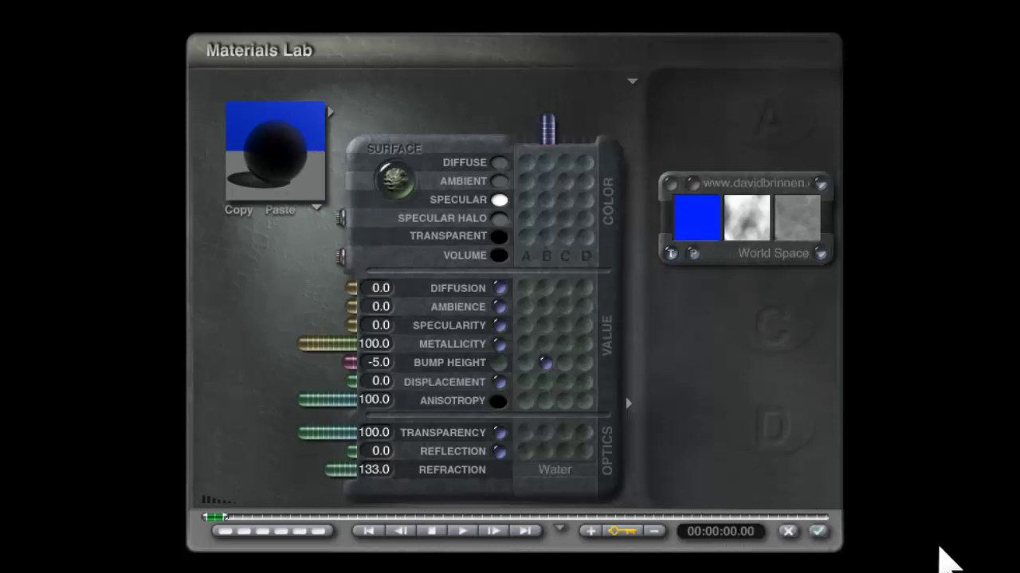
{"action": "left_click", "coordinate": [818, 531]}
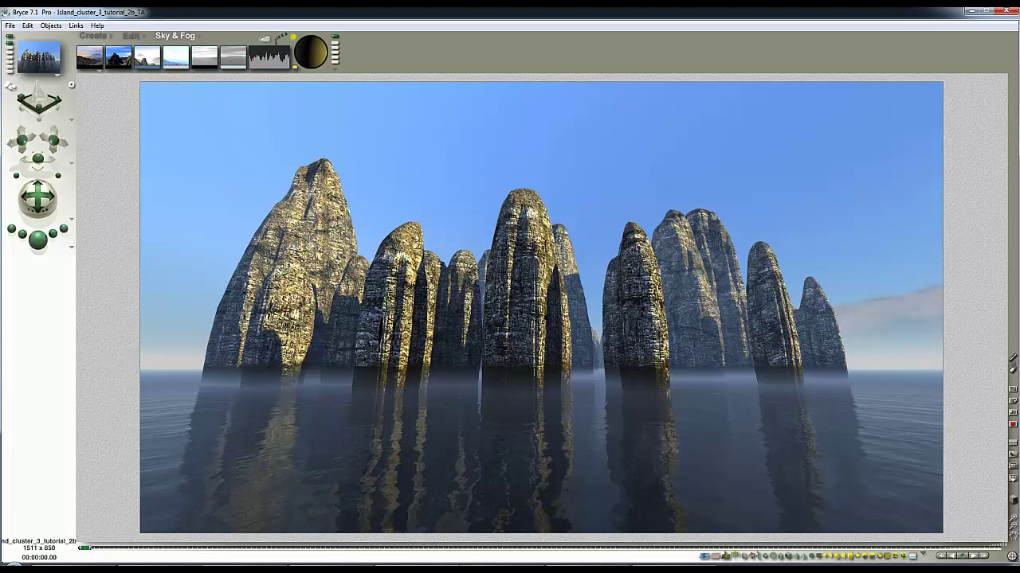
Step: Switch to the Island_cluster_3_tutorial_2b scene and review its Sun & Moon and IBL settings in the Sky Lab
{"action": "mouse_move", "coordinate": [460, 569]}
{"action": "left_click", "coordinate": [517, 526]}
{"action": "left_click", "coordinate": [269, 50]}
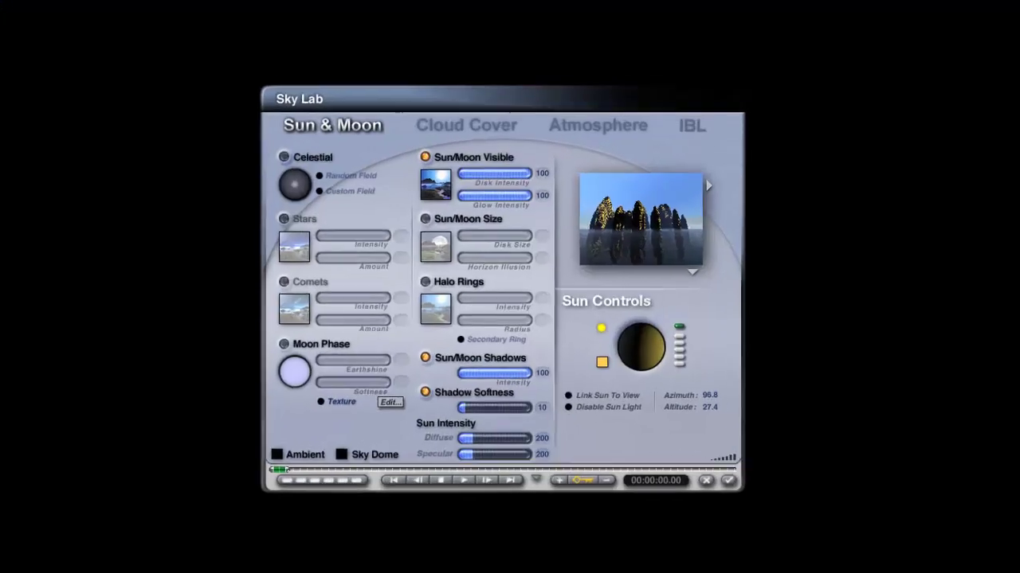
{"action": "left_click", "coordinate": [728, 78]}
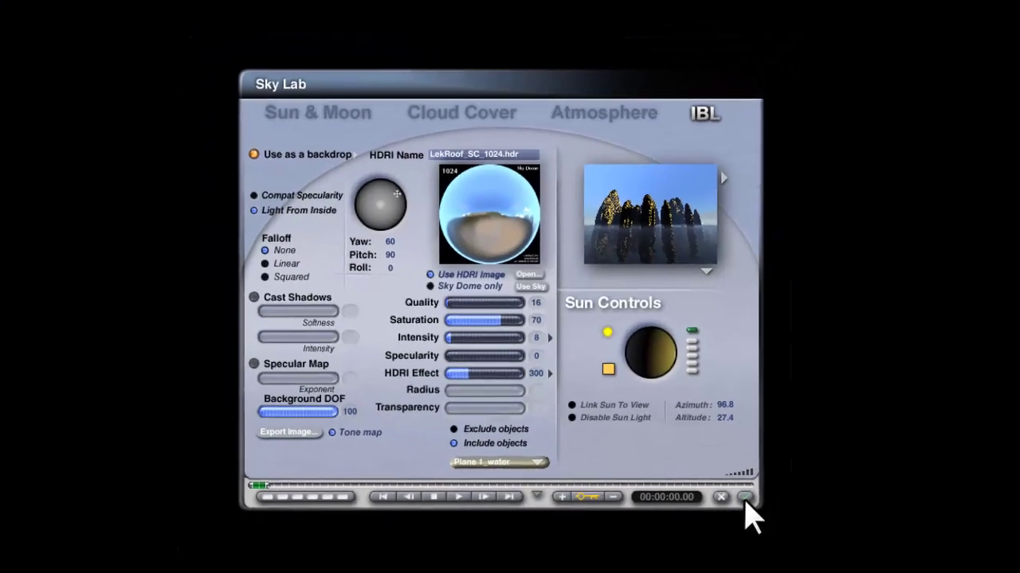
{"action": "left_click", "coordinate": [745, 498]}
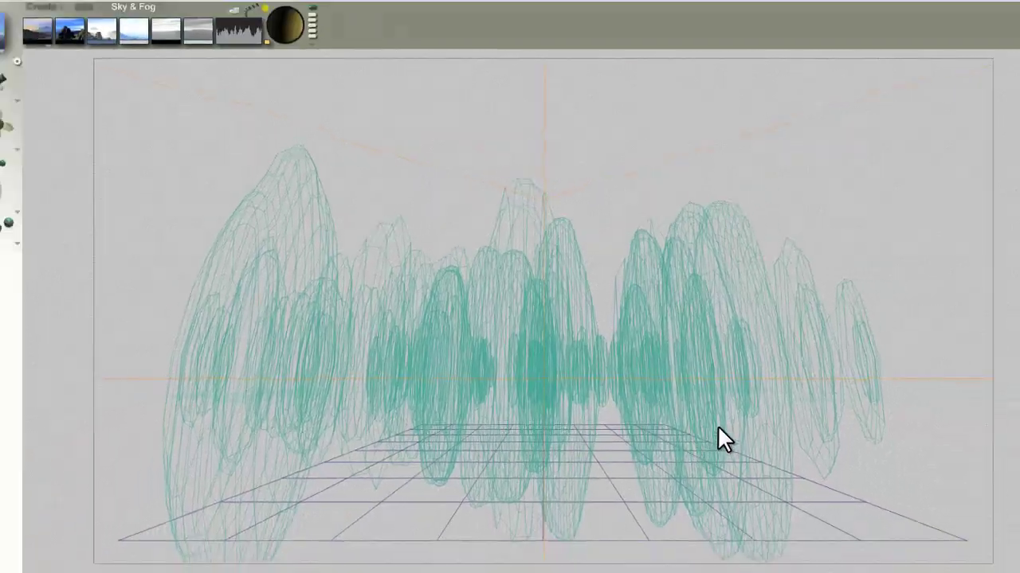